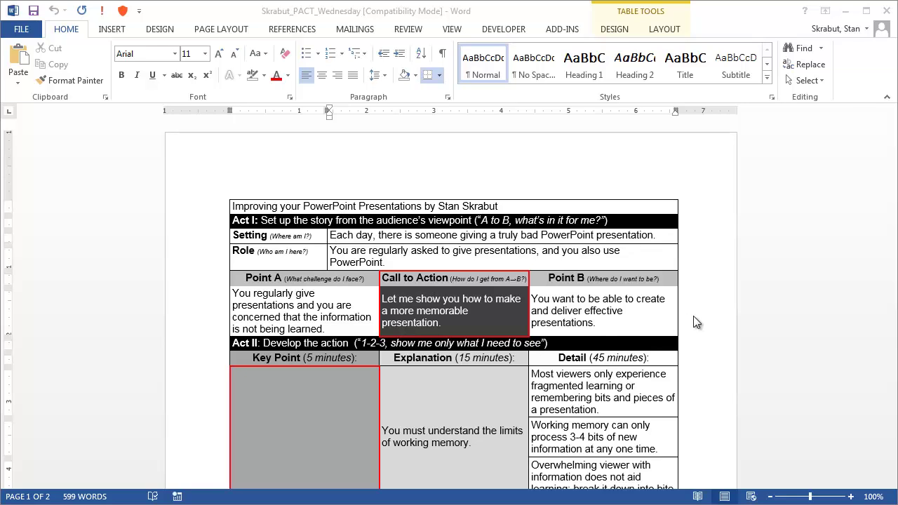
Look over the PACT story template and copy its entire contents
scroll(697, 315, "down", 2)
scroll(697, 315, "down", 10)
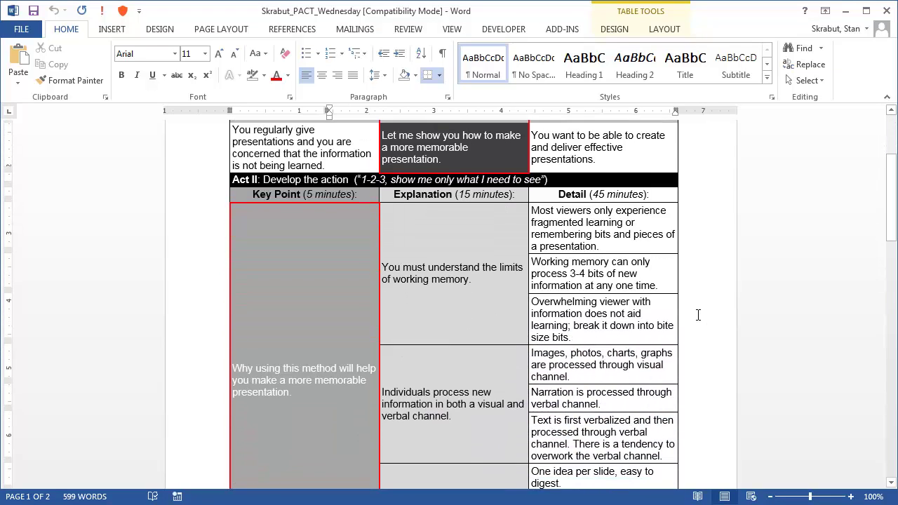
scroll(698, 315, "down", 15)
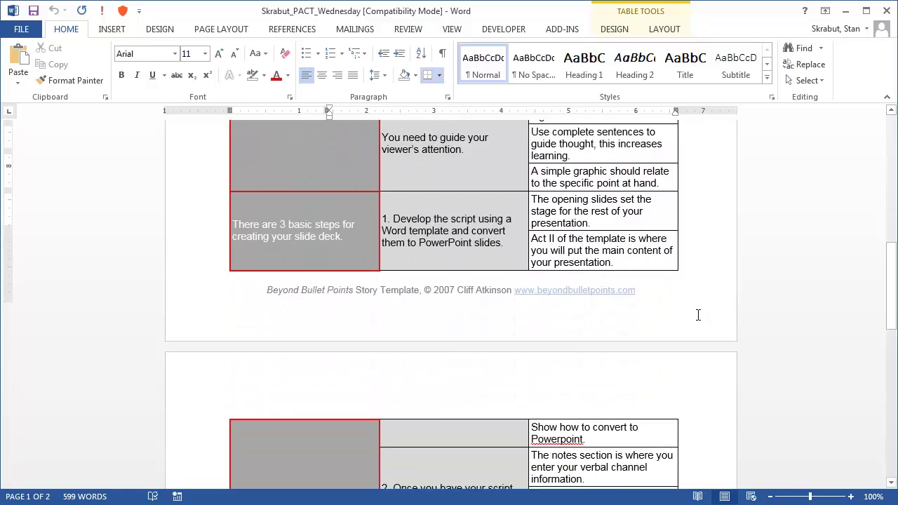
scroll(697, 315, "down", 7)
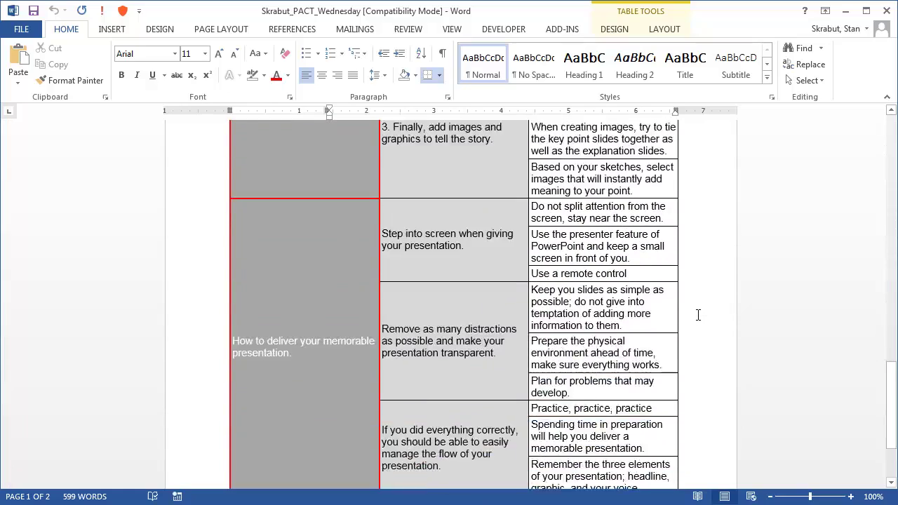
scroll(698, 315, "up", 20)
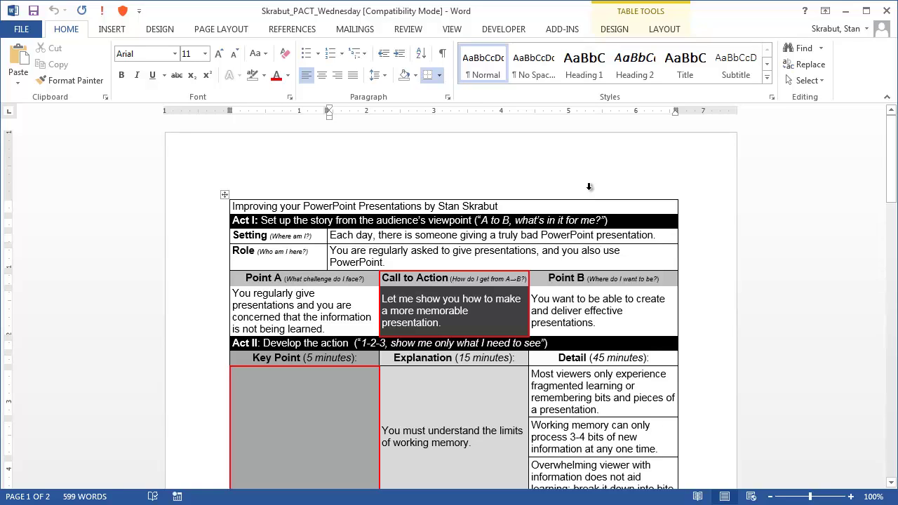
key("ctrl+a")
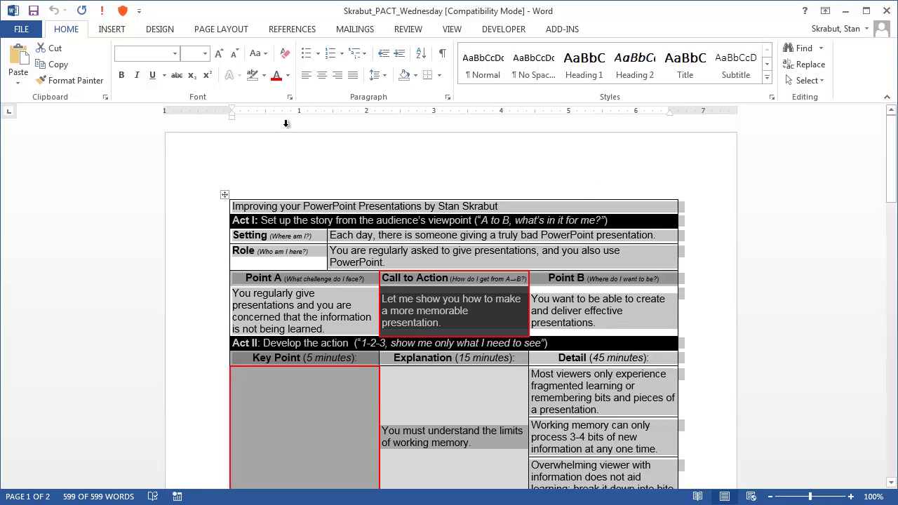
left_click(65, 70)
Create a new blank Word document
left_click(21, 29)
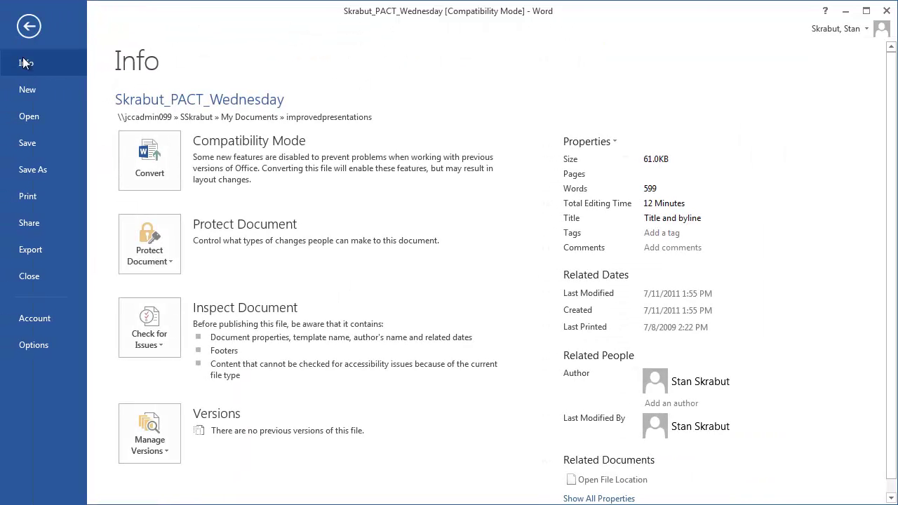
left_click(27, 91)
left_click(174, 249)
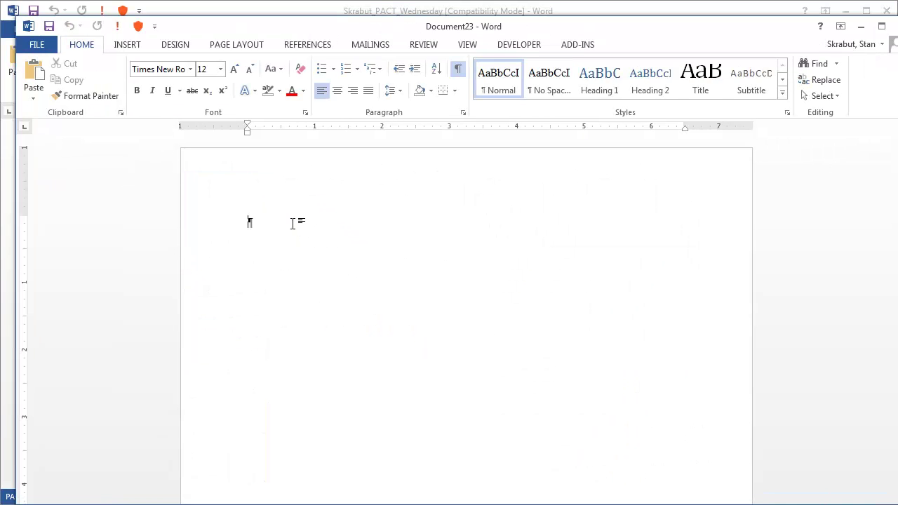
Toggle formatting marks and paste the copied template using Keep Text Only
key("ctrl+shift+8")
left_click(35, 103)
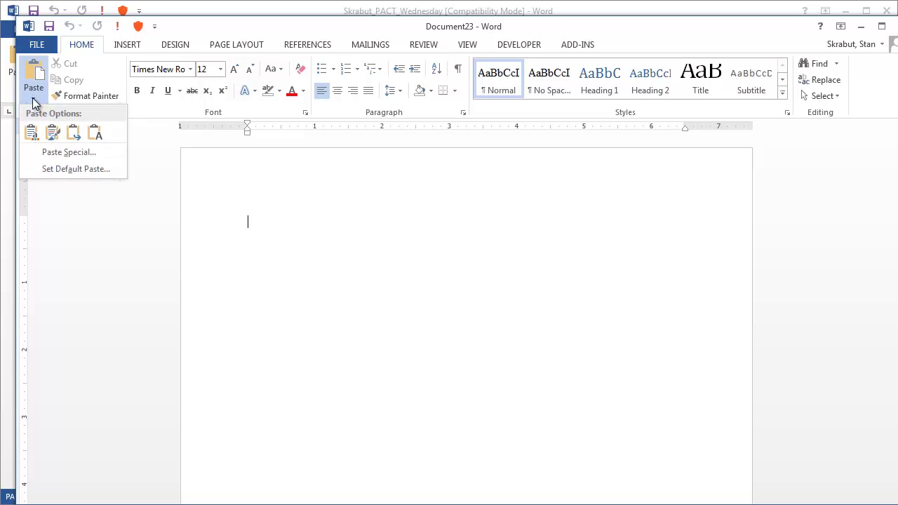
left_click(96, 138)
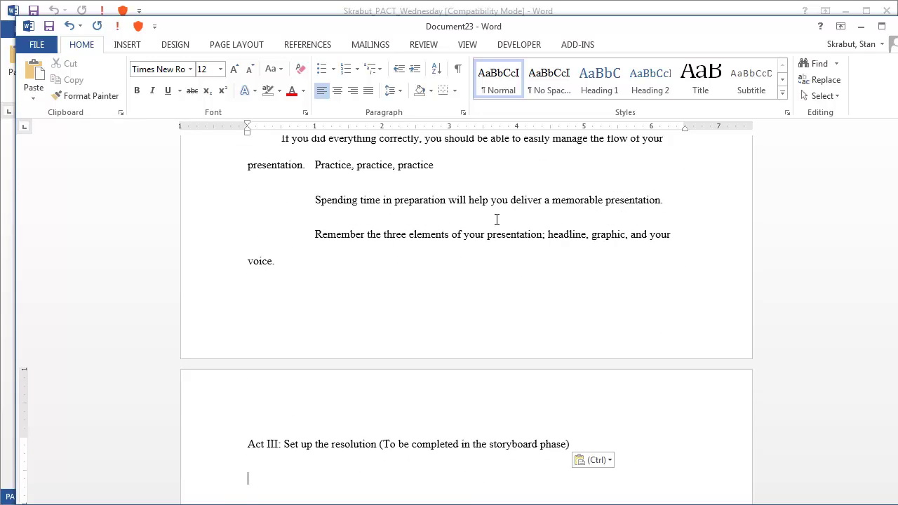
left_click(457, 75)
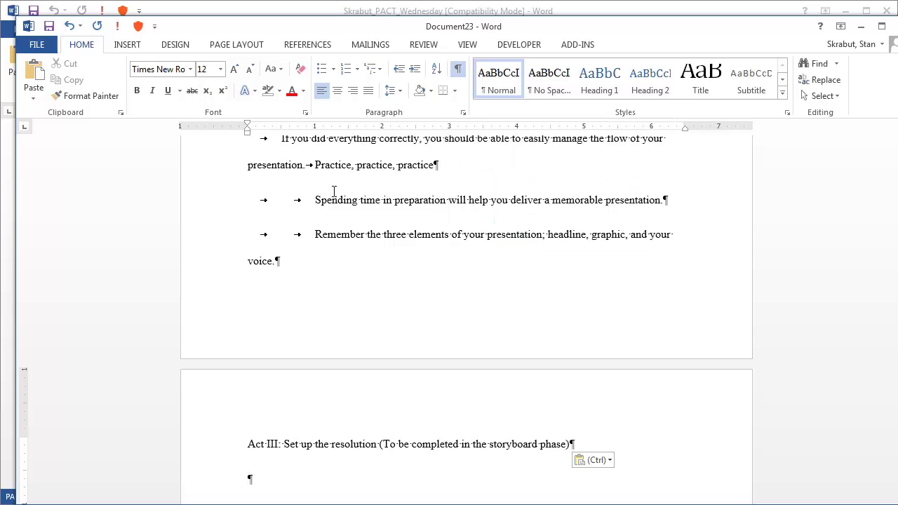
scroll(446, 221, "up", 1)
scroll(445, 221, "up", 2)
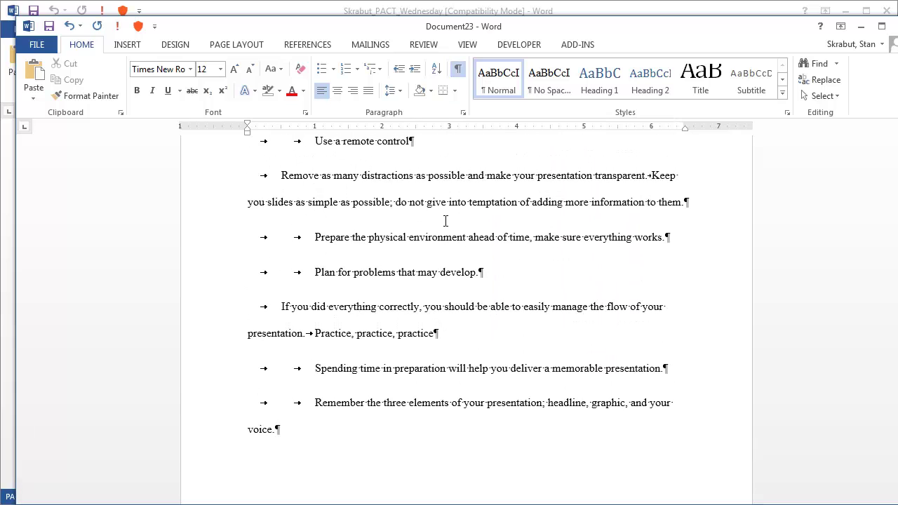
scroll(445, 221, "up", 1)
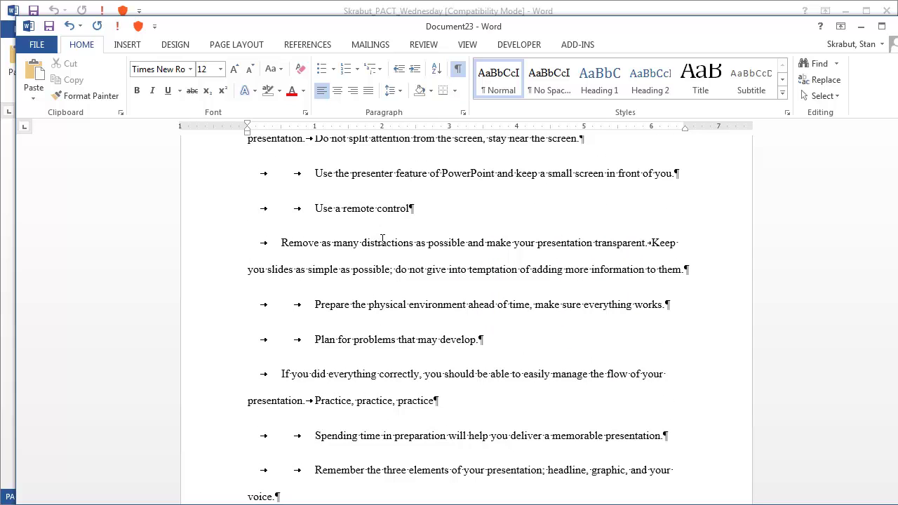
key("ctrl+v")
double_click(414, 209)
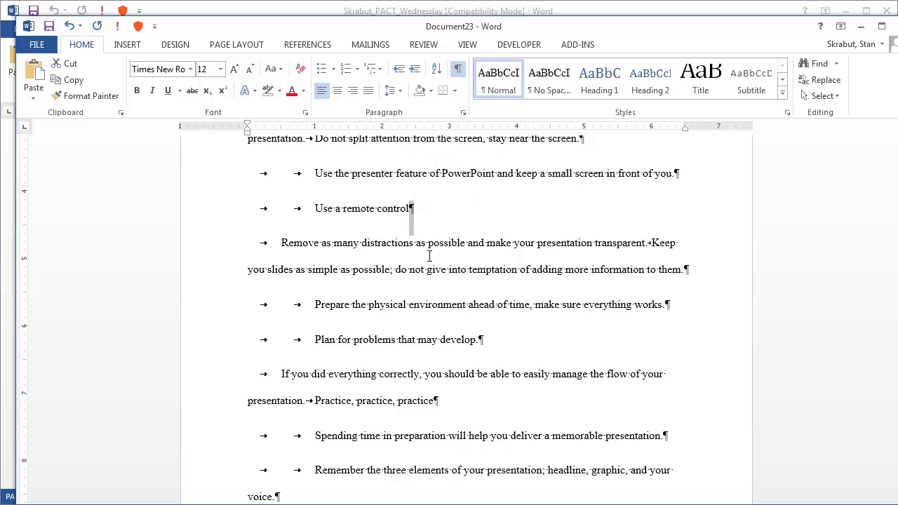
scroll(429, 256, "up", 8)
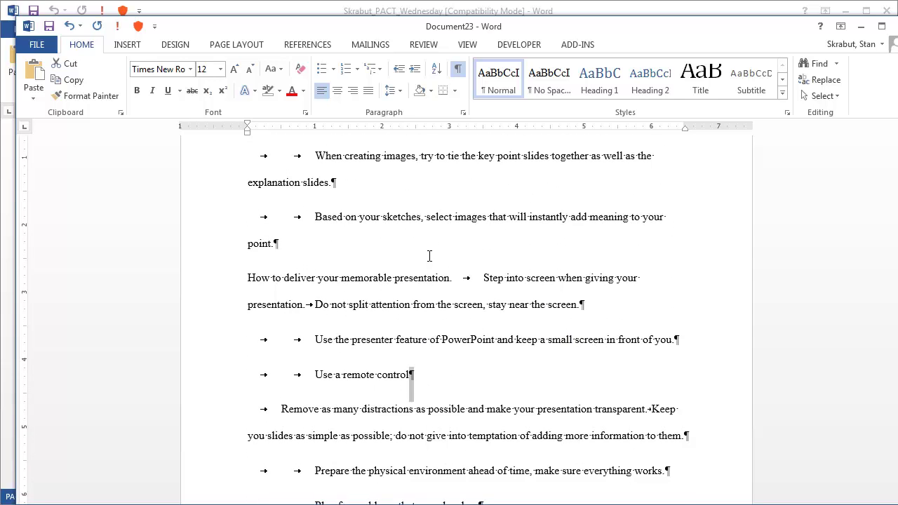
scroll(428, 256, "up", 10)
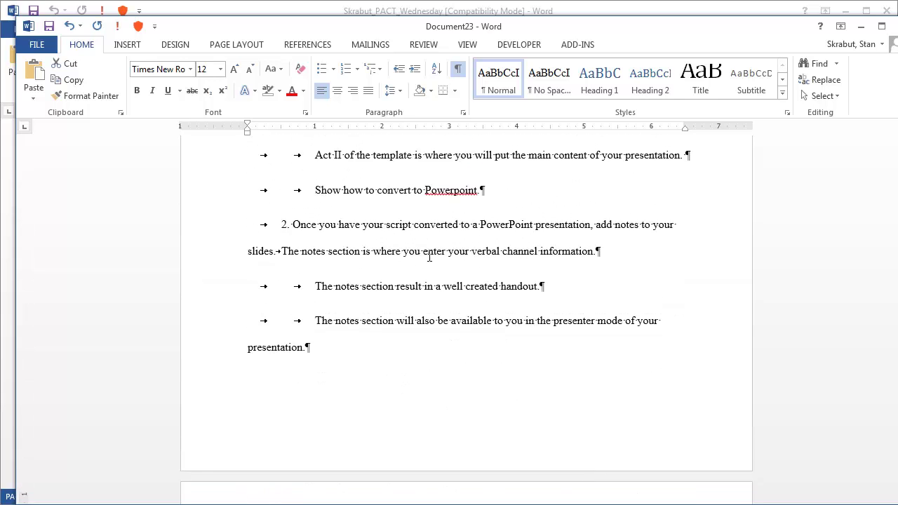
scroll(430, 256, "up", 12)
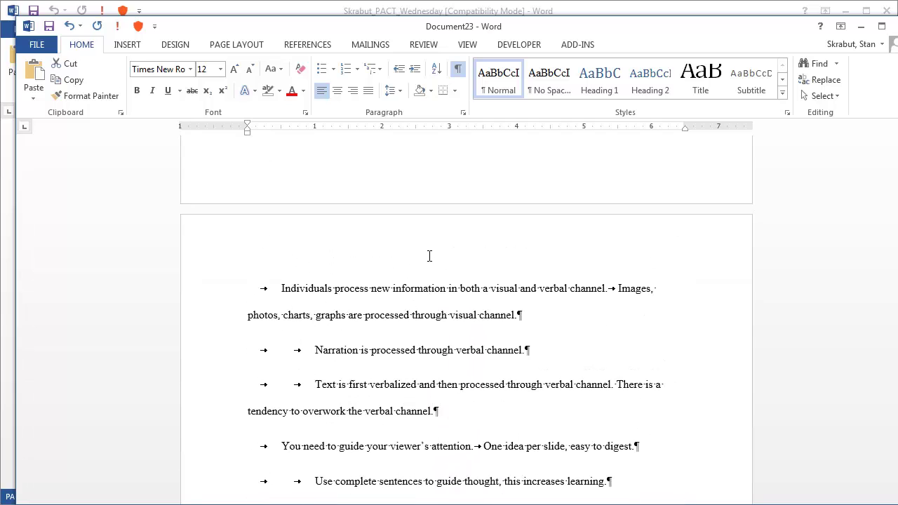
scroll(429, 256, "up", 8)
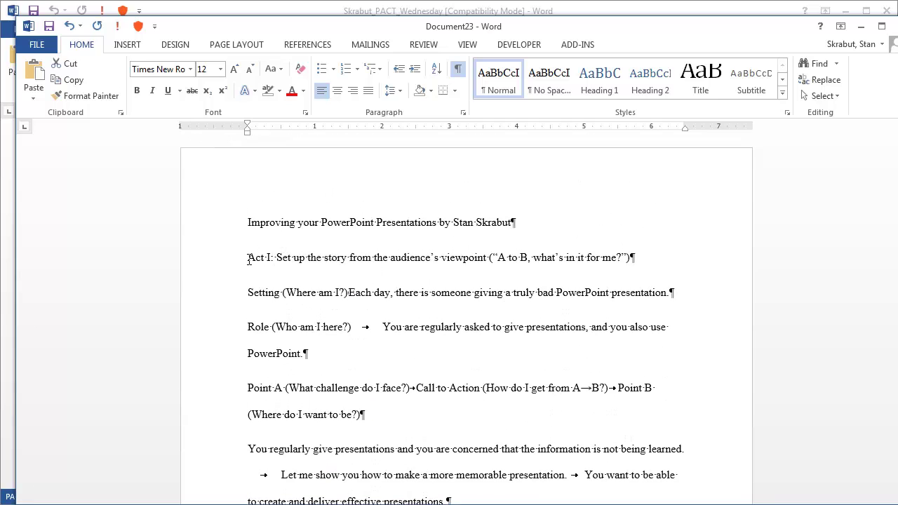
left_click_drag(249, 257, 632, 260)
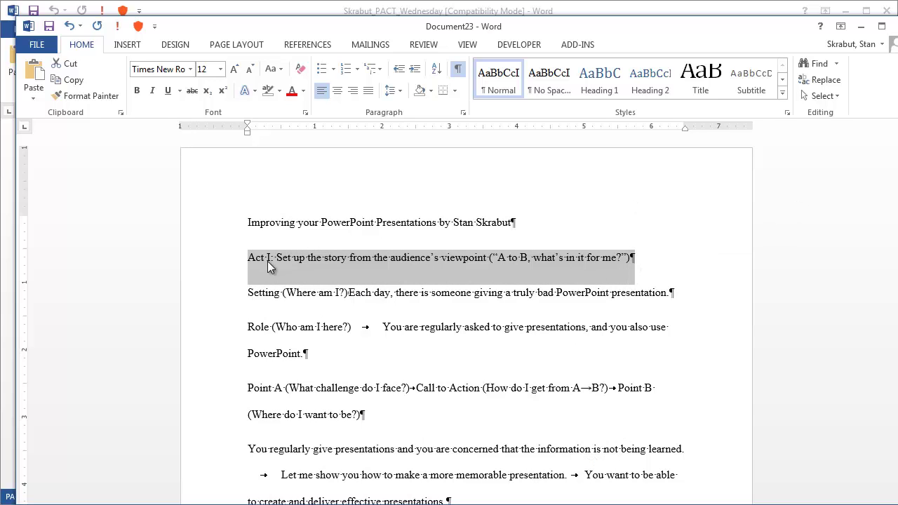
left_click_drag(249, 295, 348, 300)
type("Setting (Where am I?)")
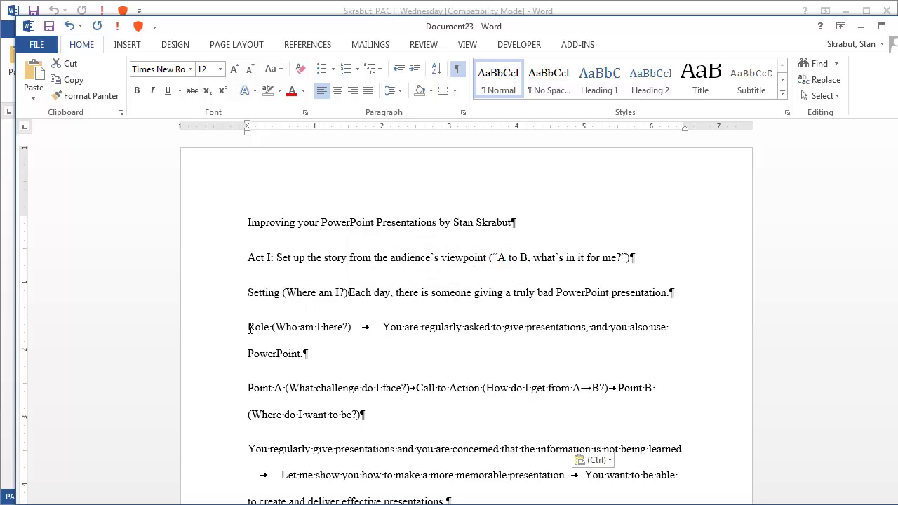
left_click_drag(248, 328, 350, 329)
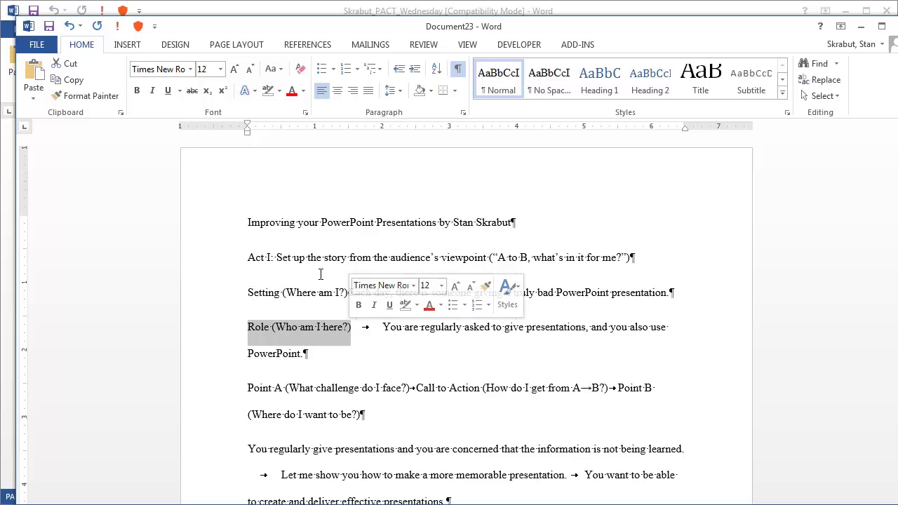
left_click(286, 223)
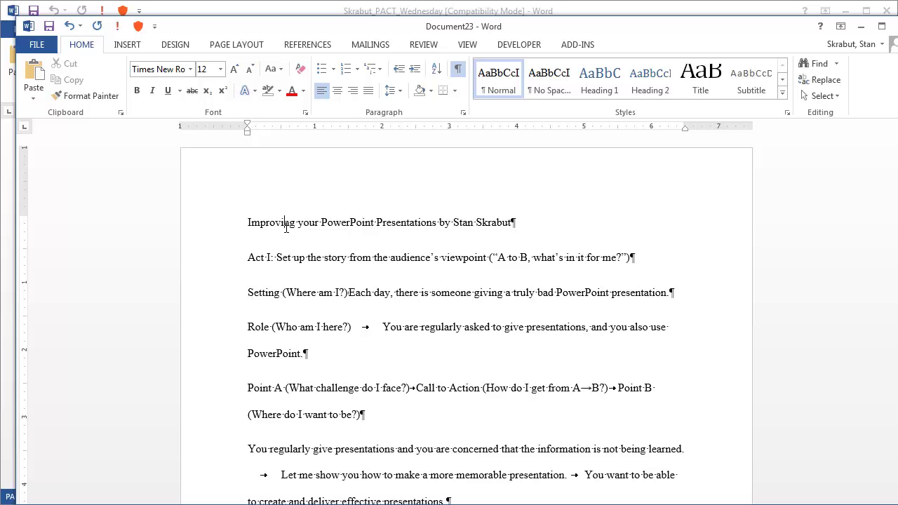
left_click(252, 223)
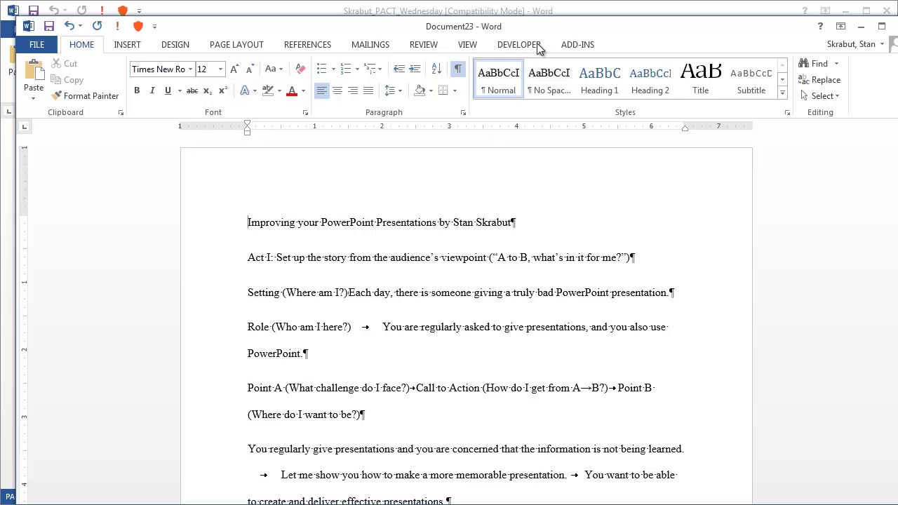
Fit Word to the screen, run the CleanPresentations macro, and review the cleaned outline
left_click_drag(540, 28, 525, 12)
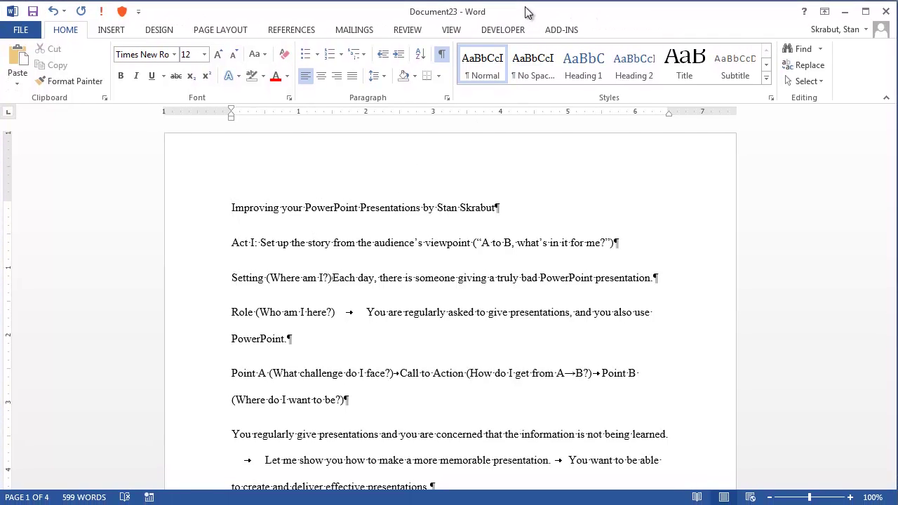
left_click(122, 14)
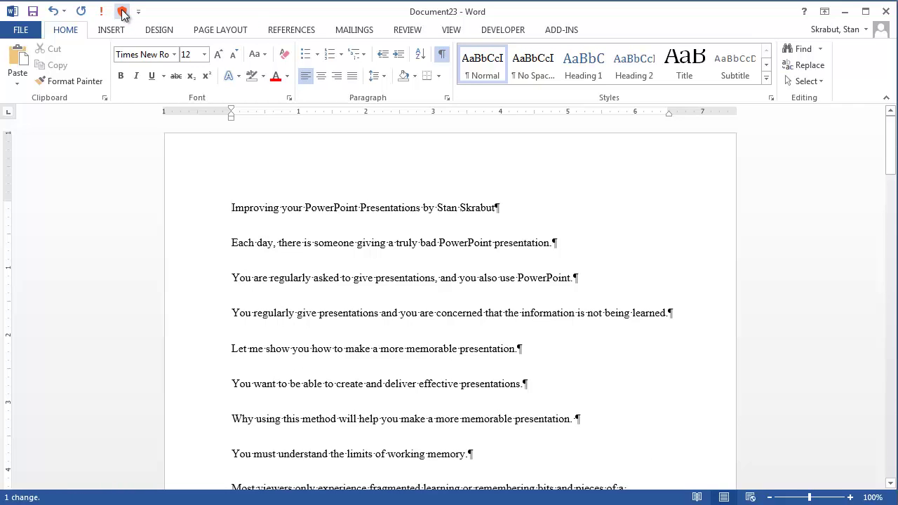
scroll(413, 221, "down", 4)
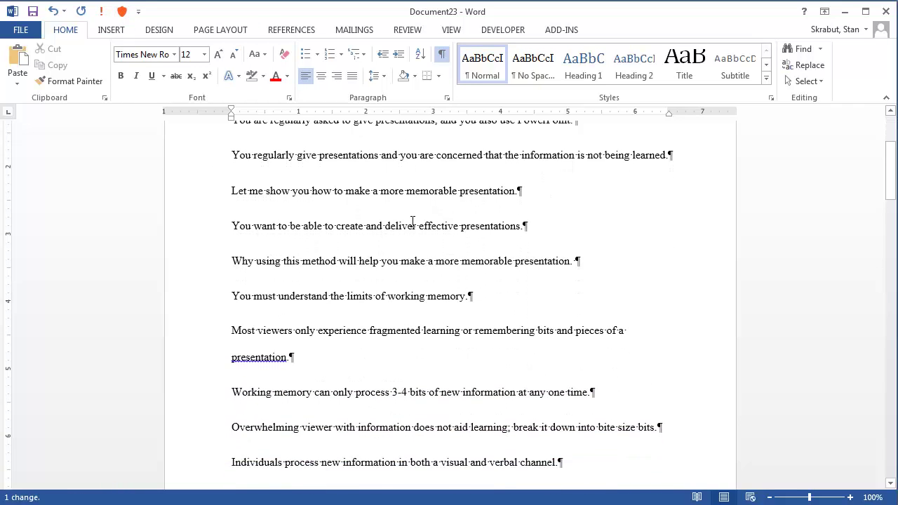
scroll(412, 221, "down", 5)
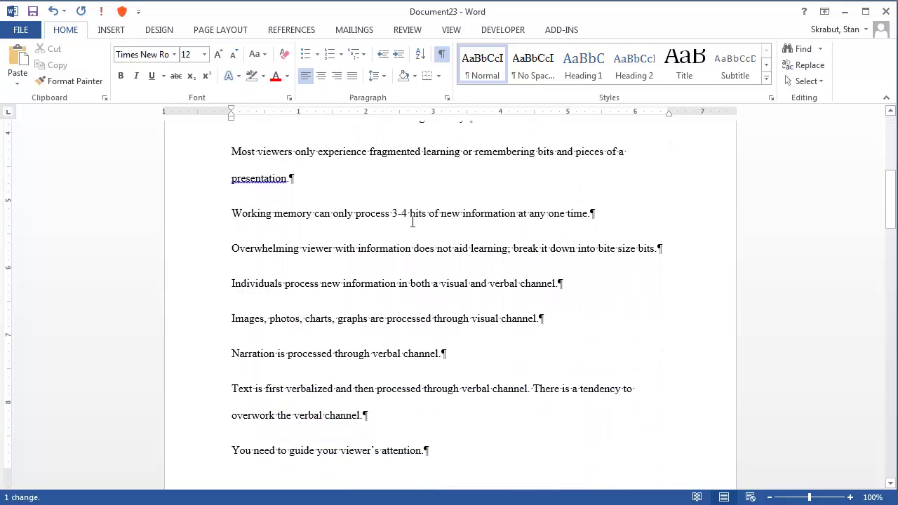
scroll(413, 221, "down", 15)
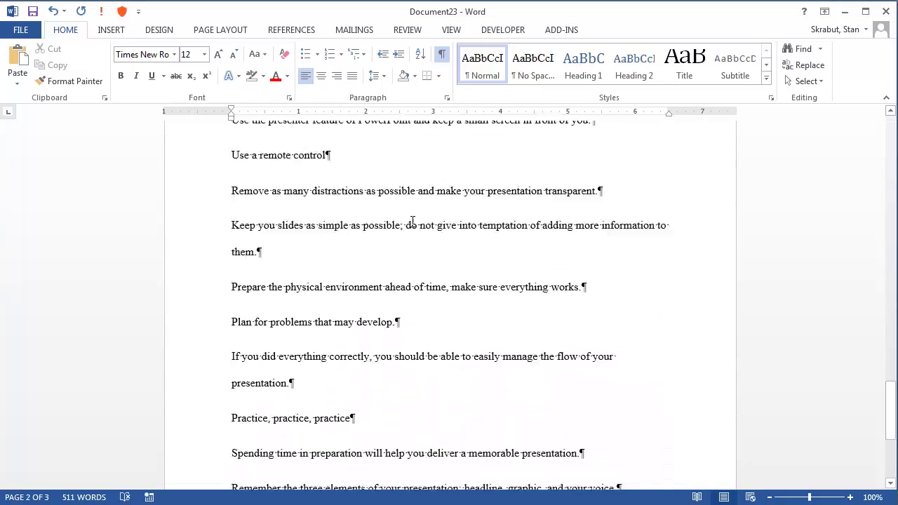
scroll(413, 222, "down", 5)
scroll(412, 222, "up", 10)
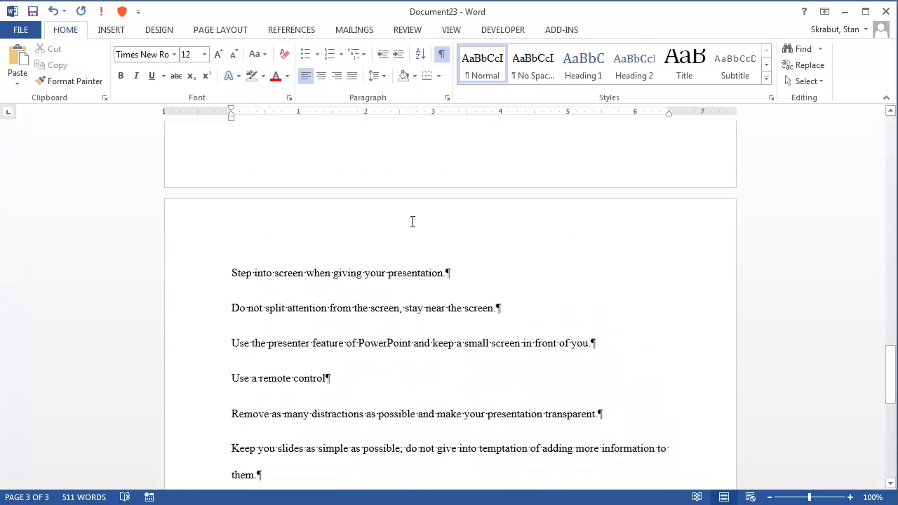
left_click_drag(888, 367, 888, 140)
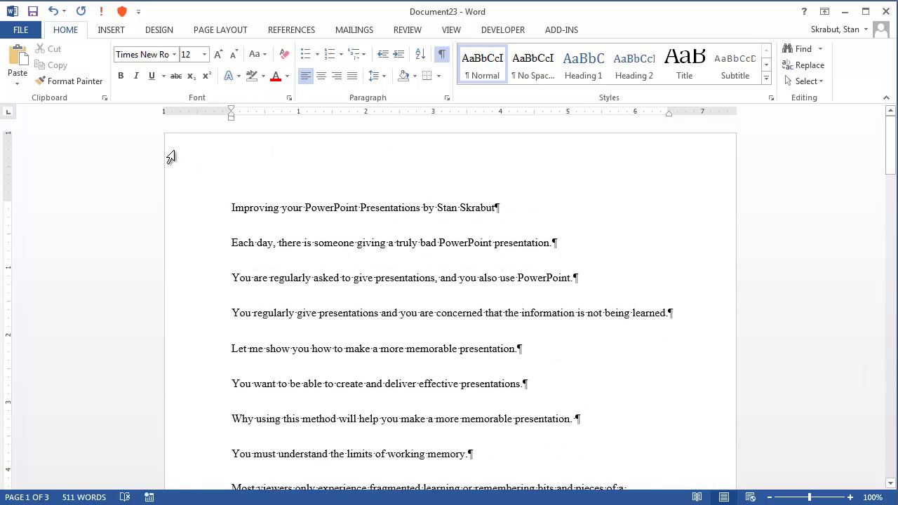
Save the outline in My Documents\improvedpresentations under its default title-line name
left_click(20, 30)
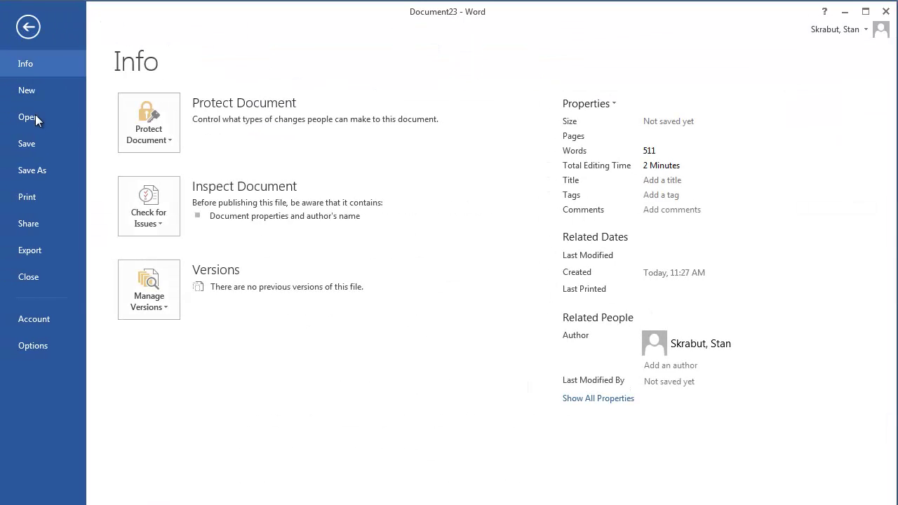
left_click(28, 144)
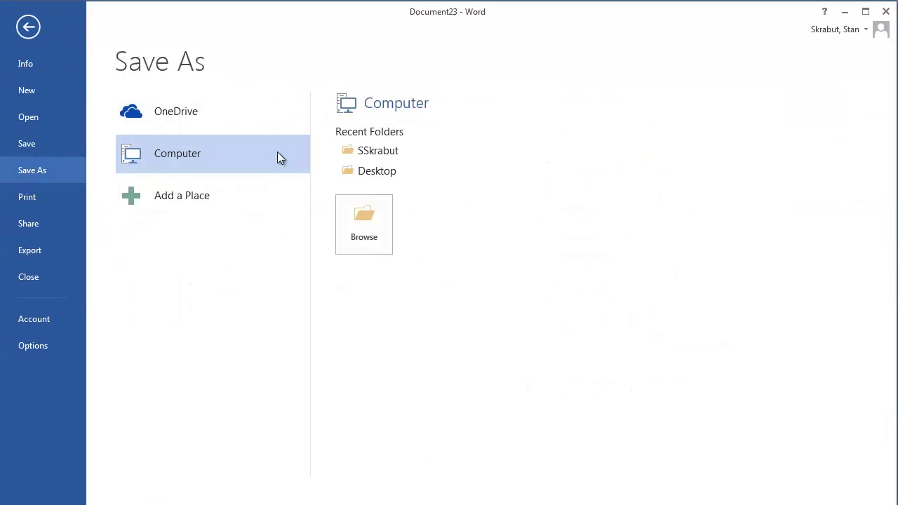
double_click(189, 155)
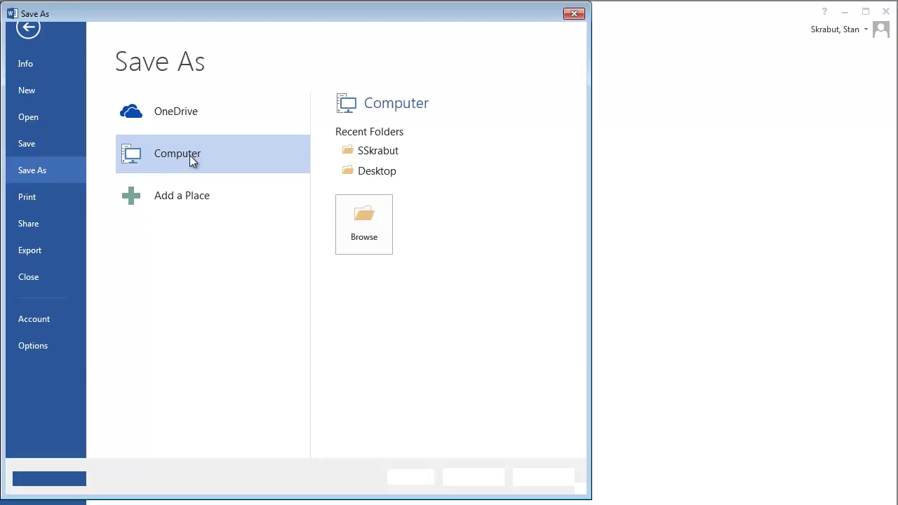
double_click(269, 128)
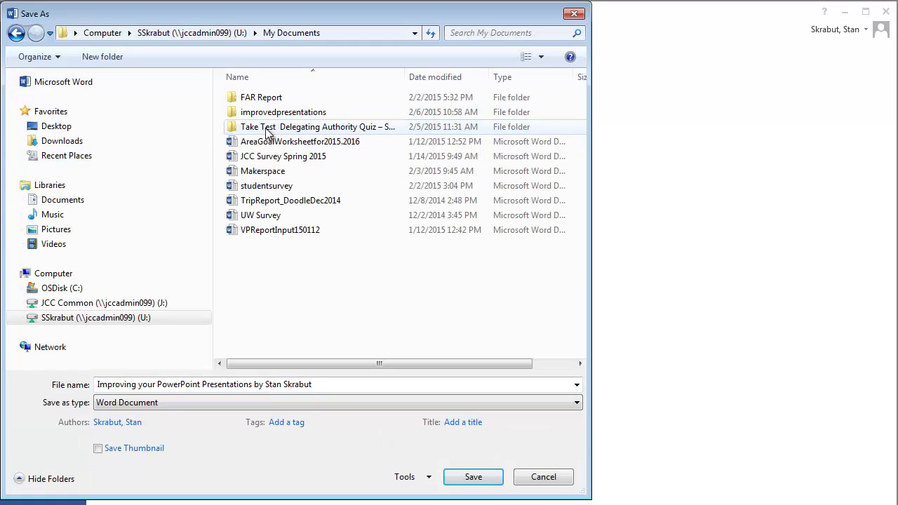
double_click(264, 115)
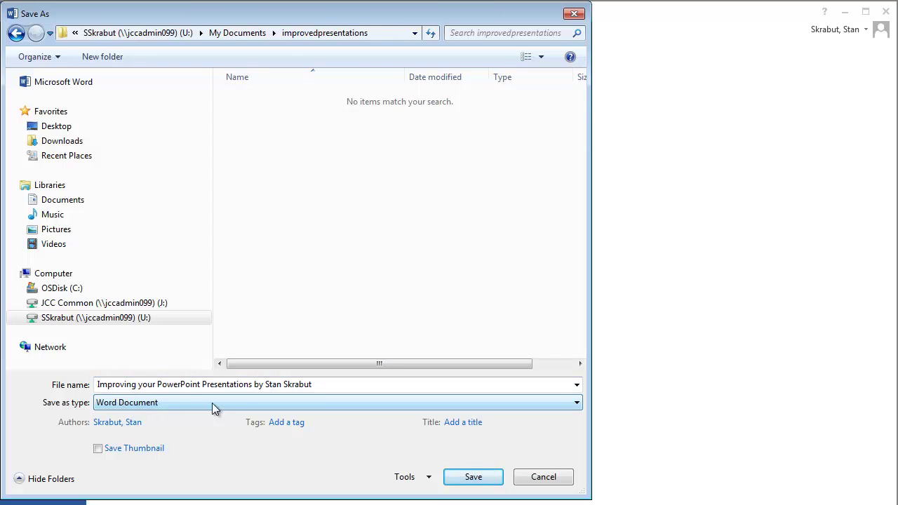
left_click(477, 477)
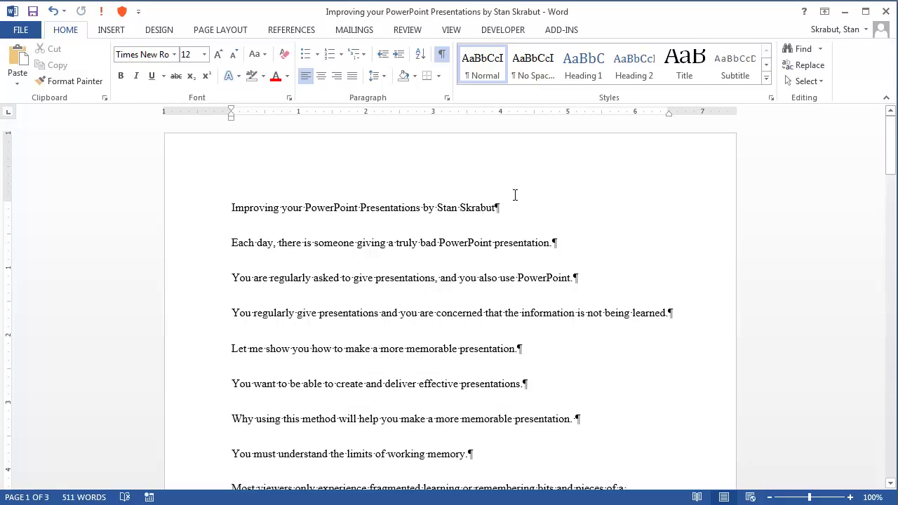
Close the outline, the PACT planning table document, and the empty Word window
left_click(885, 17)
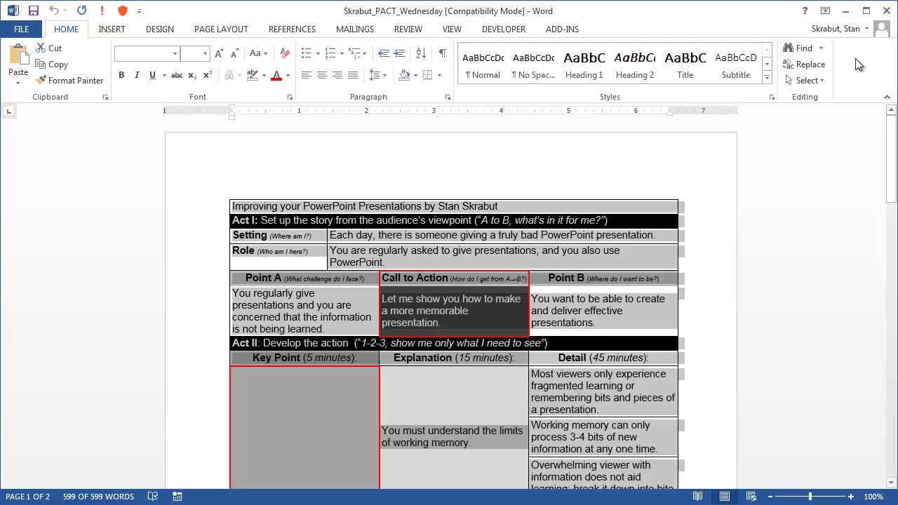
left_click(885, 16)
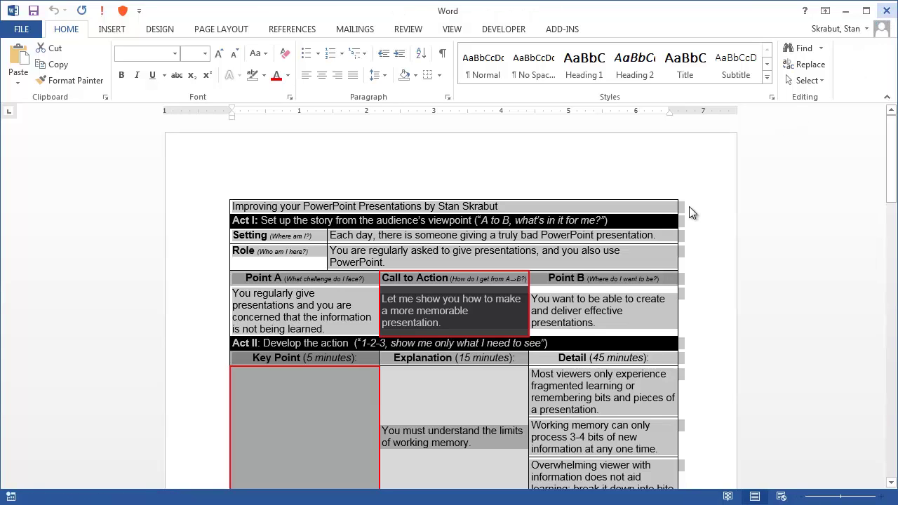
left_click(885, 10)
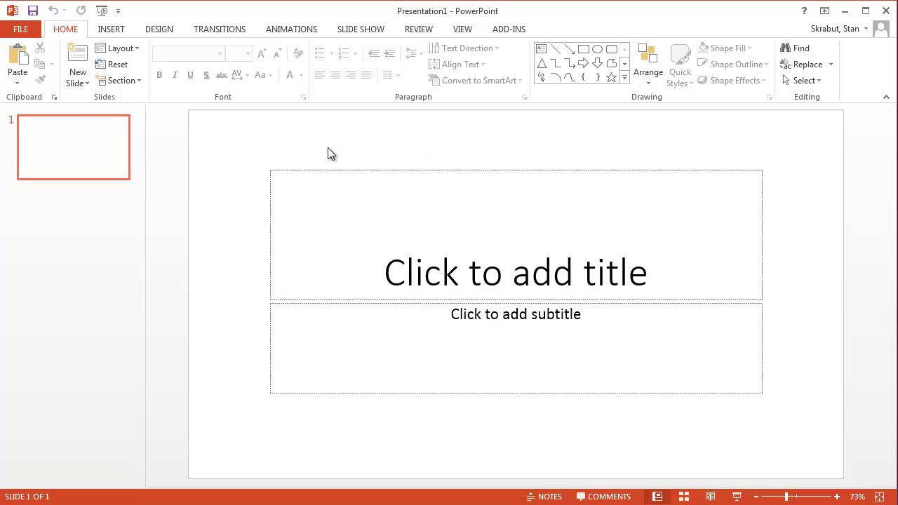
Create Presentation2 from the personal BBPTemplate template
left_click(19, 30)
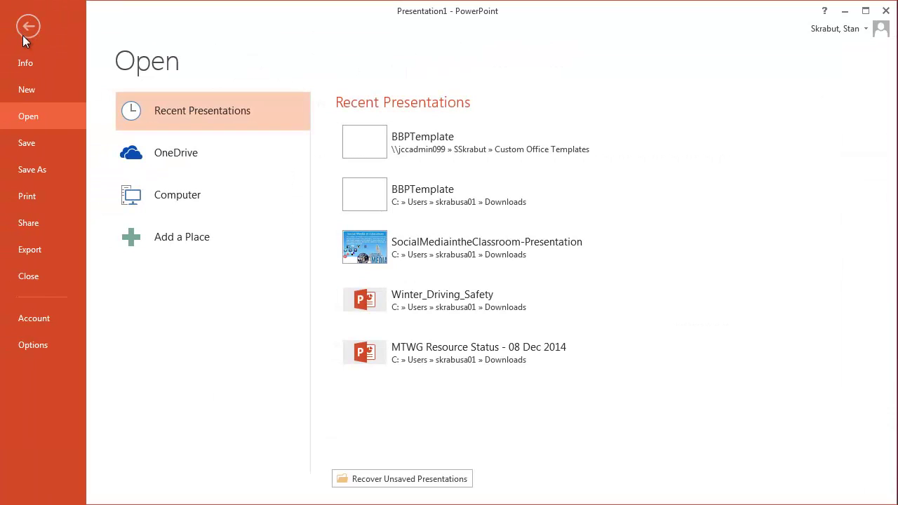
left_click(29, 91)
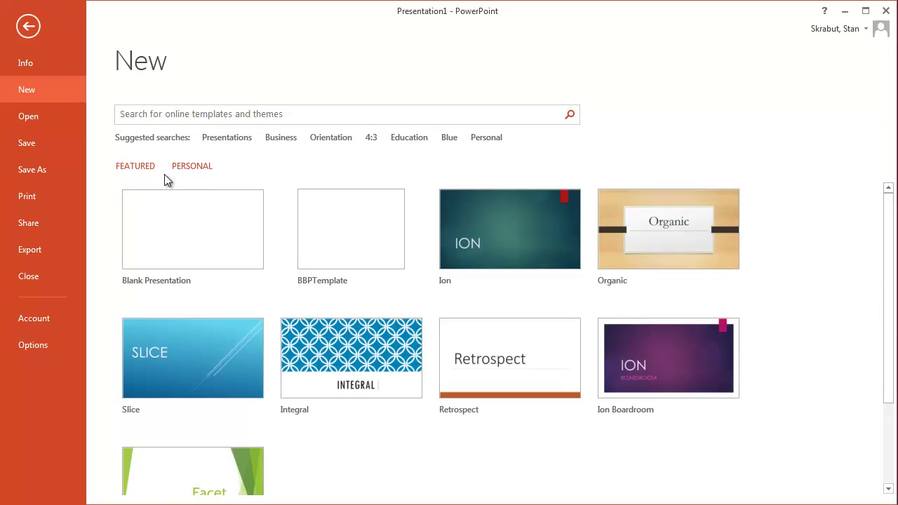
left_click(197, 166)
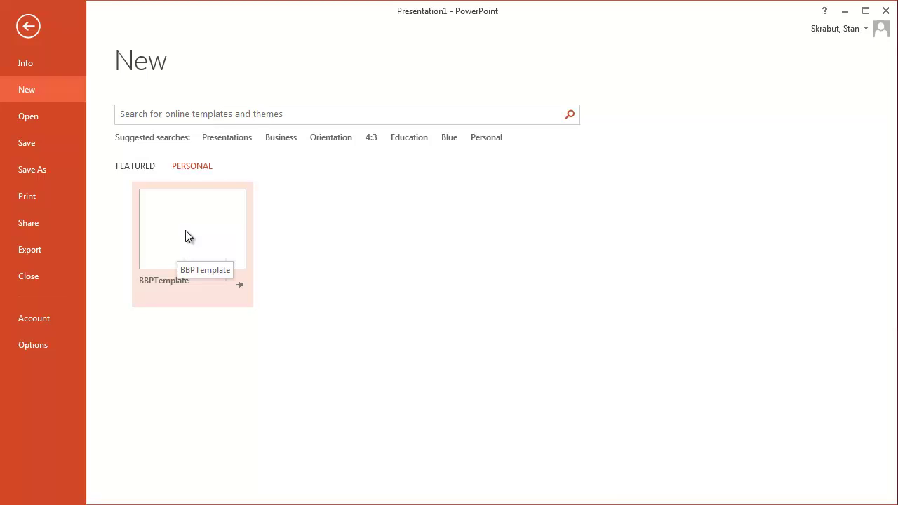
left_click(185, 232)
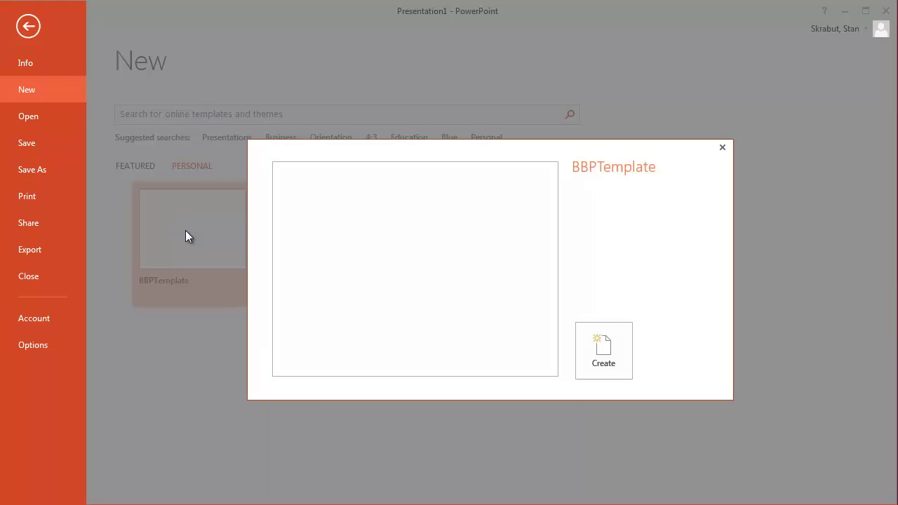
left_click(611, 358)
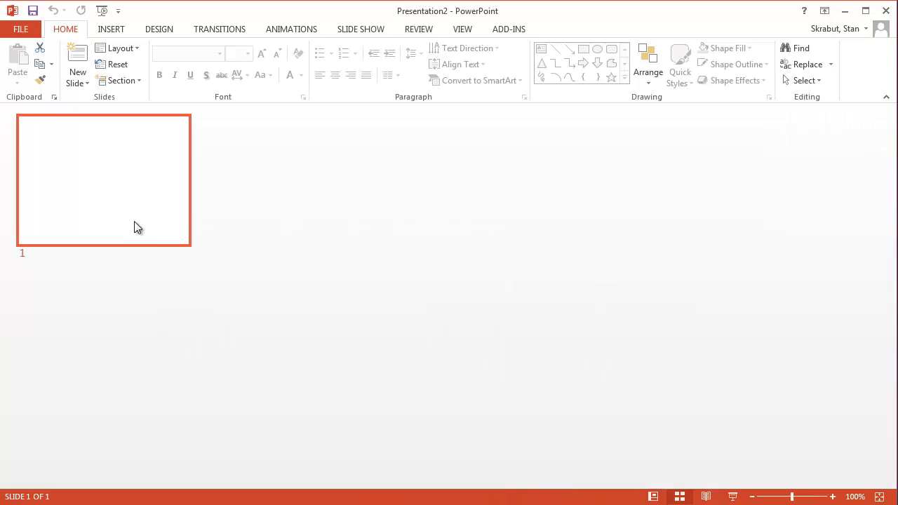
left_click(137, 47)
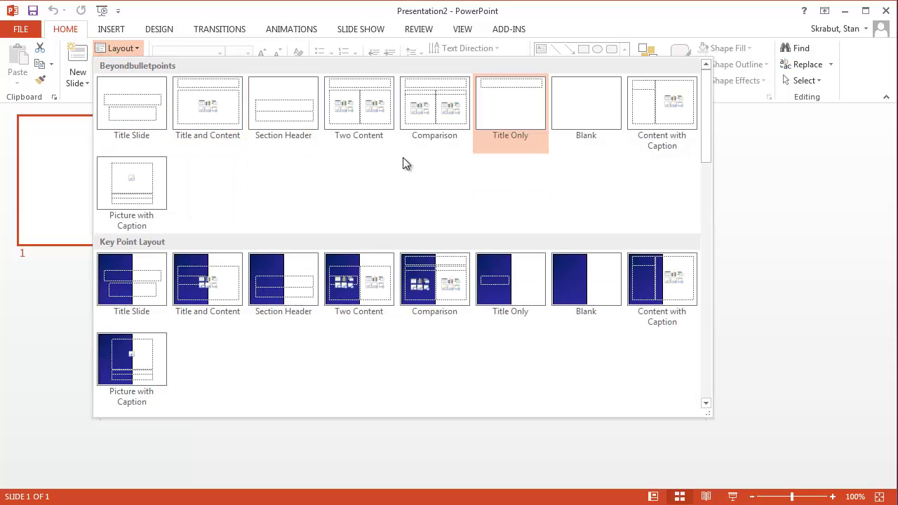
scroll(402, 165, "down", 6)
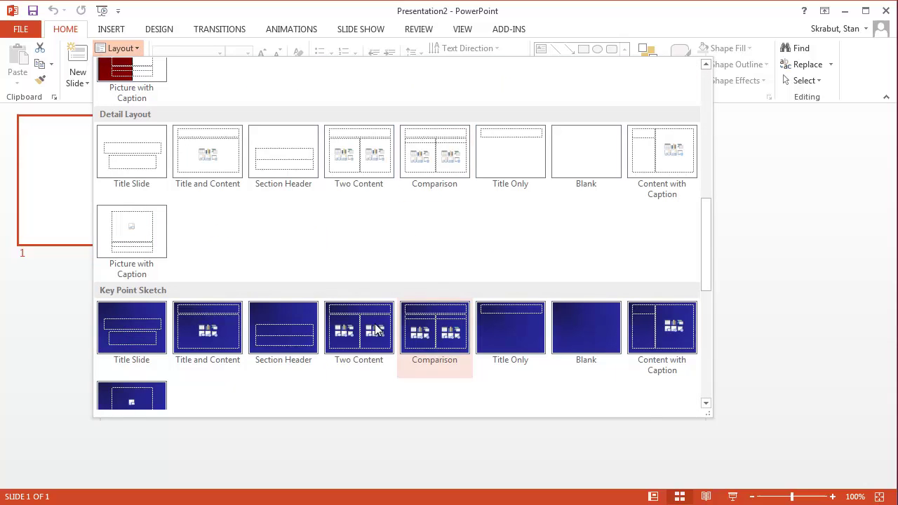
scroll(501, 363, "down", 5)
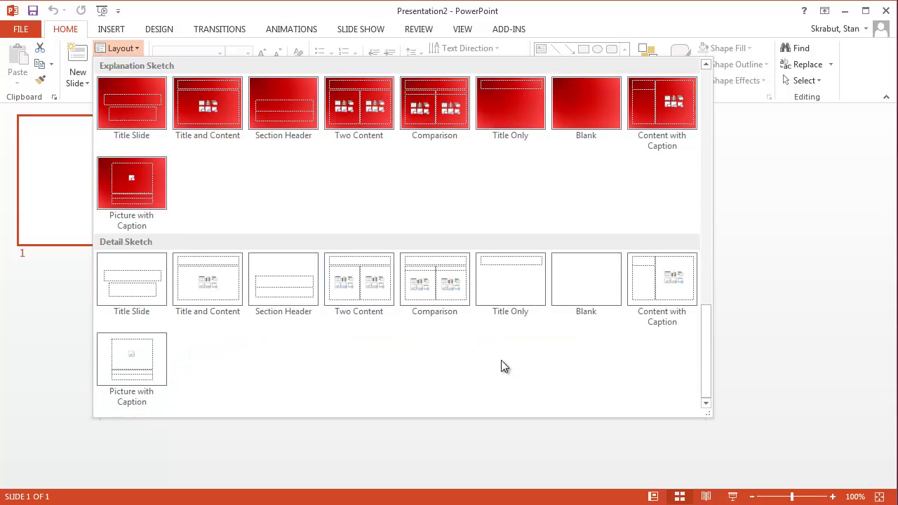
scroll(501, 360, "up", 8)
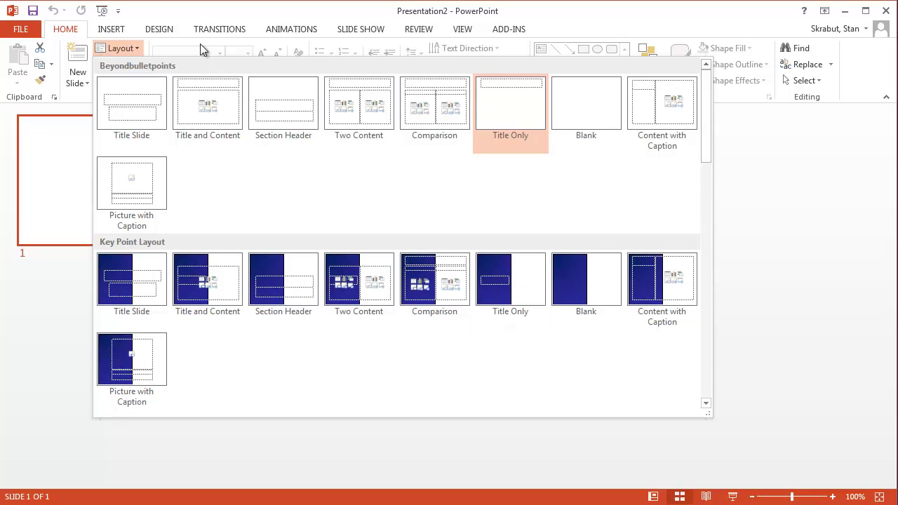
left_click(126, 47)
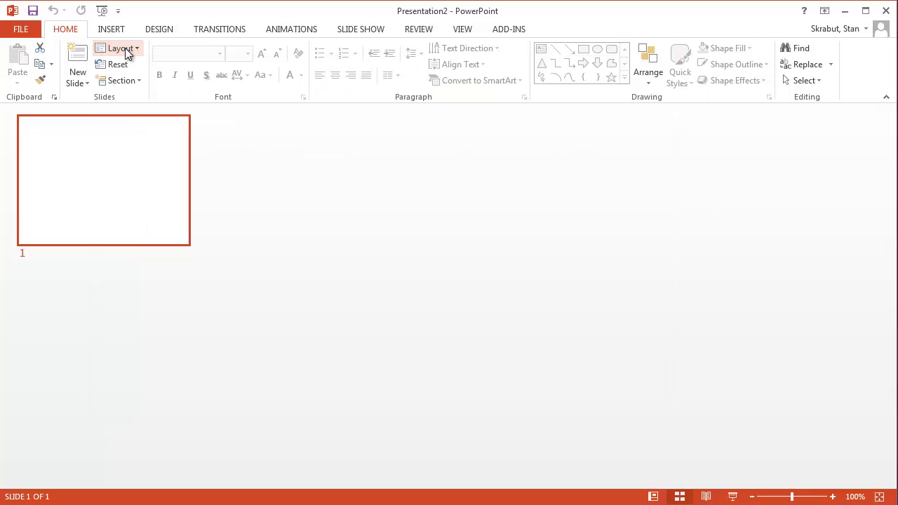
Insert slides from the 'Improving your PowerPoint Presentations' outline in My Documents\improvedpresentations
left_click(86, 82)
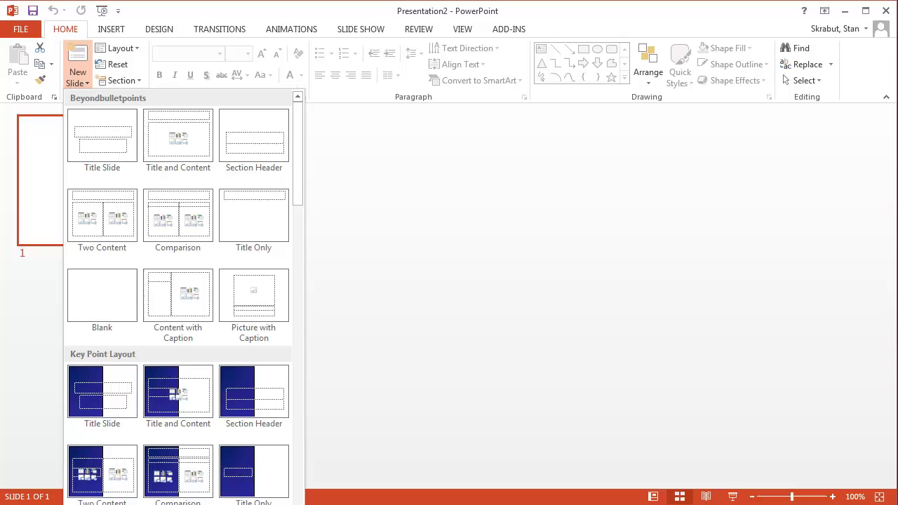
left_click(168, 496)
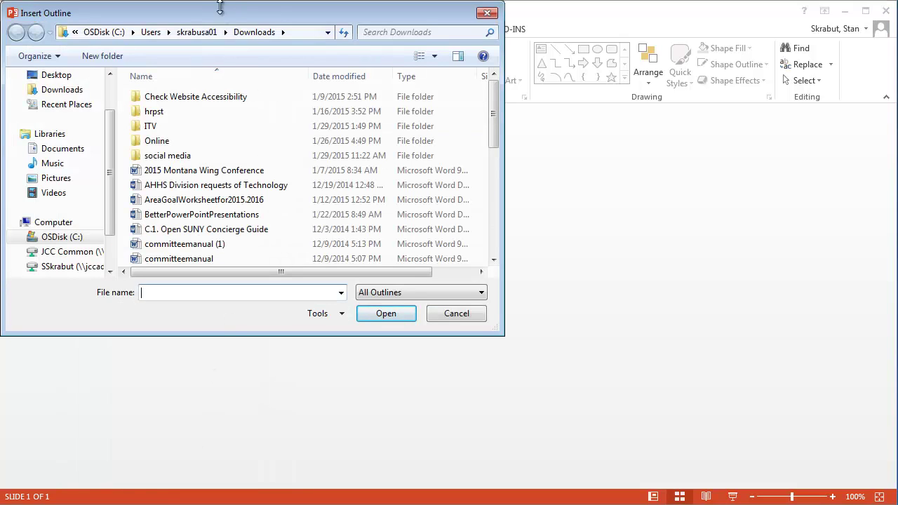
left_click_drag(219, 11, 322, 79)
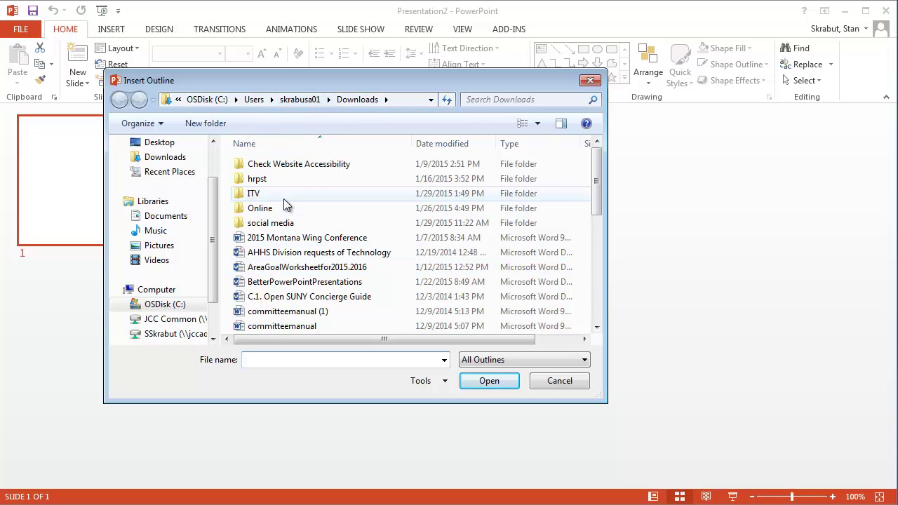
left_click(160, 217)
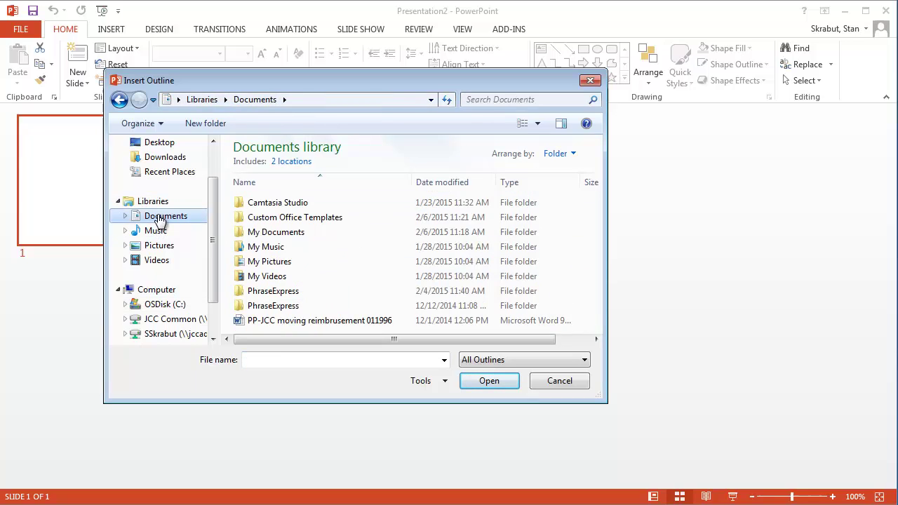
left_click(274, 234)
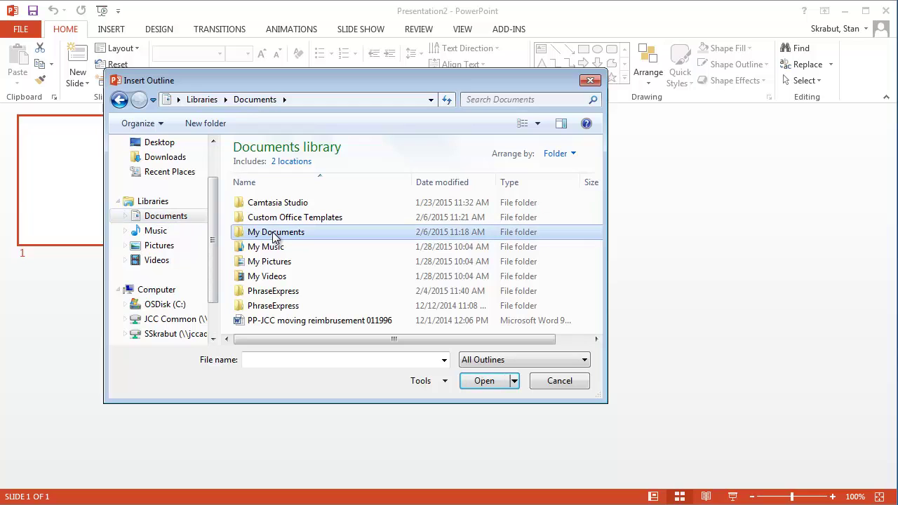
left_click(274, 235)
left_click(237, 237)
double_click(242, 232)
double_click(266, 216)
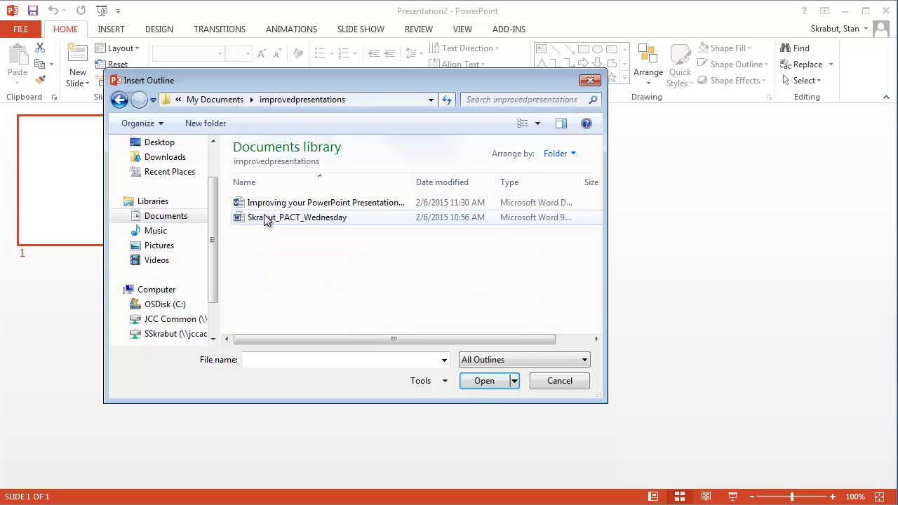
left_click(301, 203)
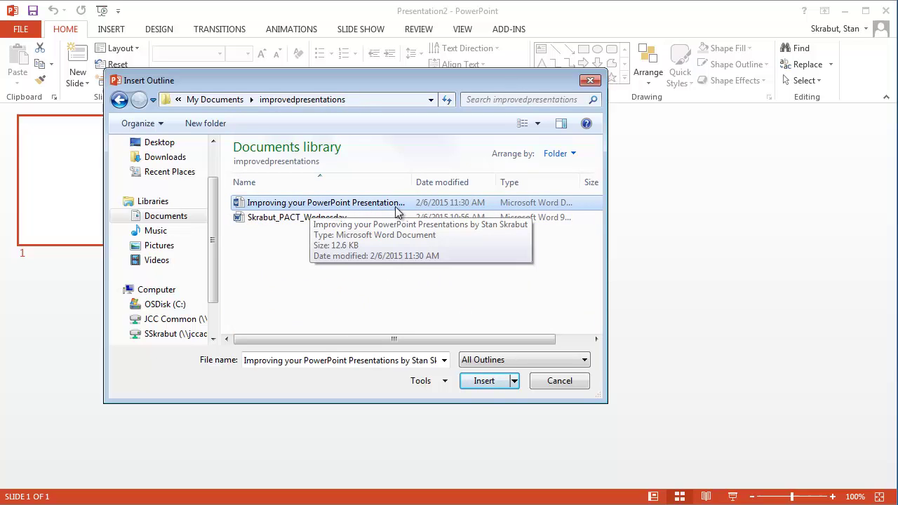
left_click(489, 384)
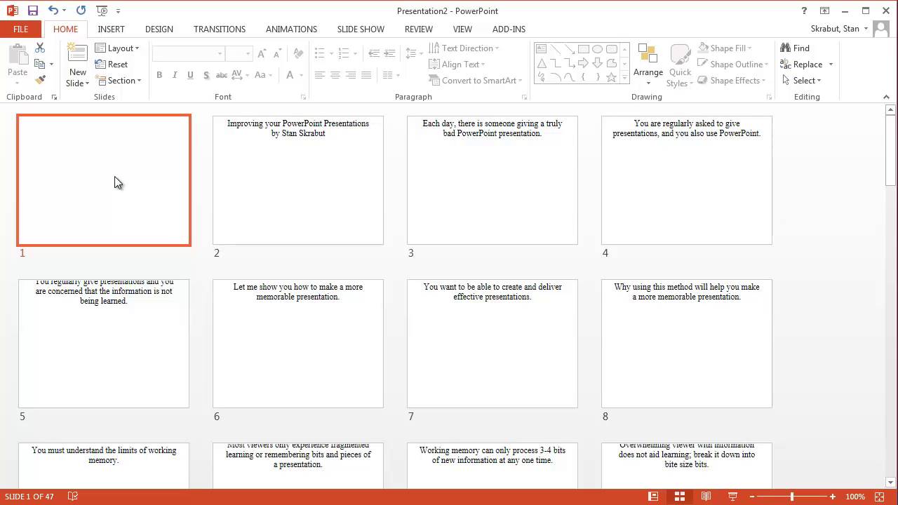
Delete the blank first and last slides so the deck has 45 slides
key("Delete")
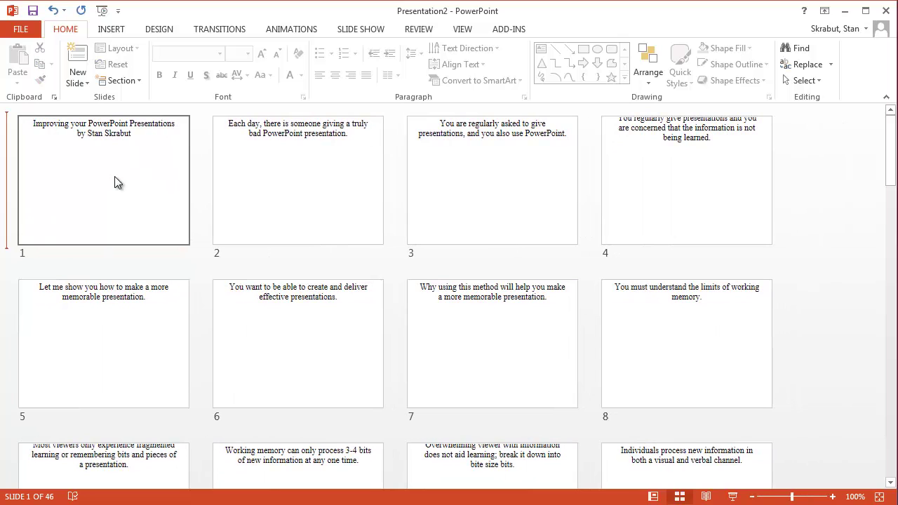
scroll(349, 161, "down", 6)
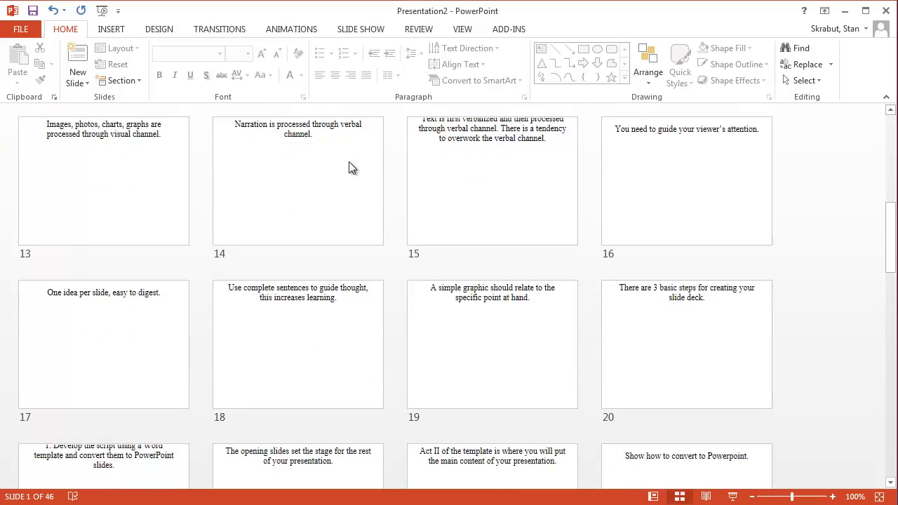
scroll(350, 164, "down", 12)
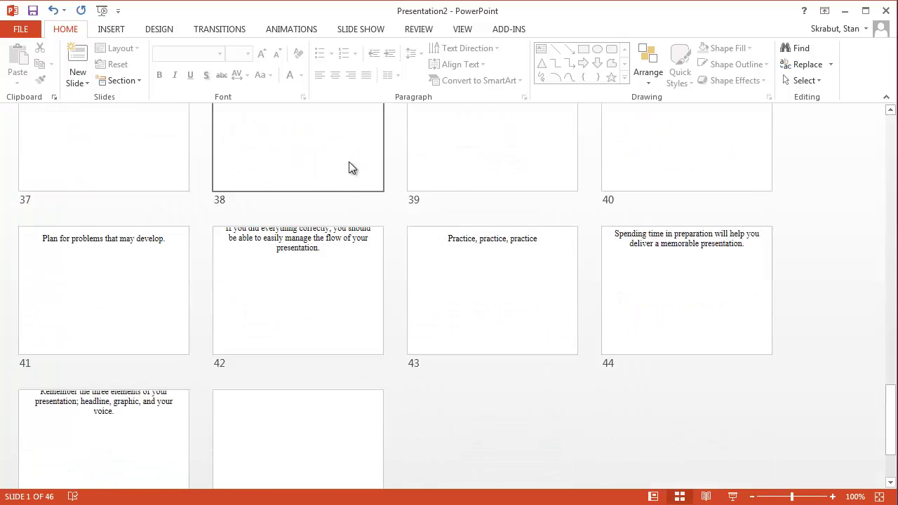
scroll(351, 167, "down", 1)
left_click(323, 381)
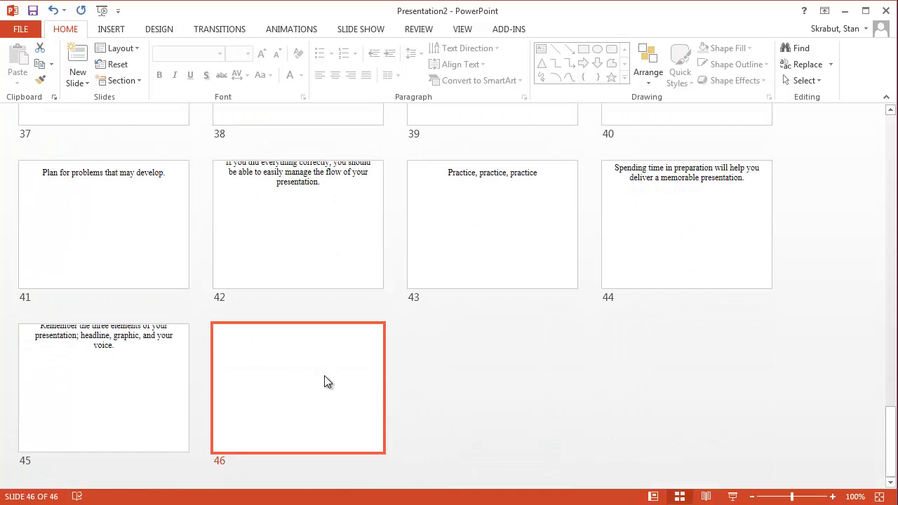
key("Delete")
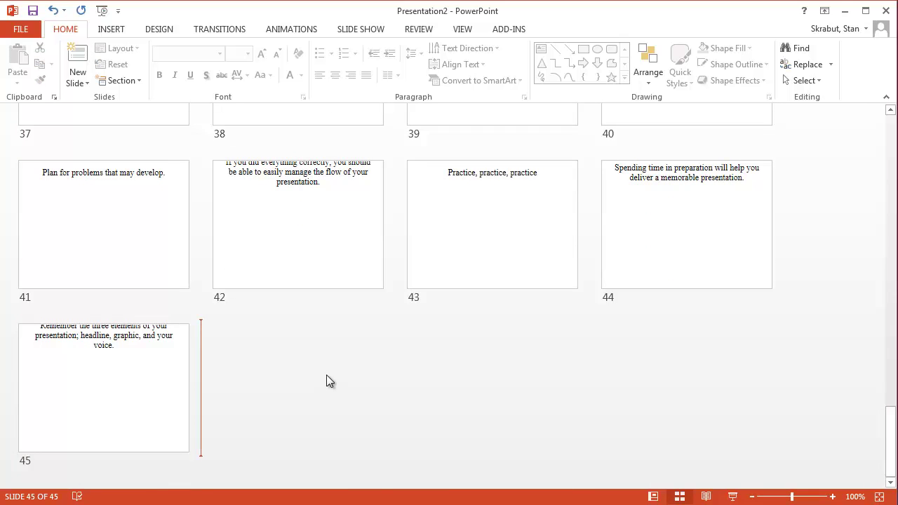
scroll(327, 374, "up", 10)
scroll(326, 372, "up", 8)
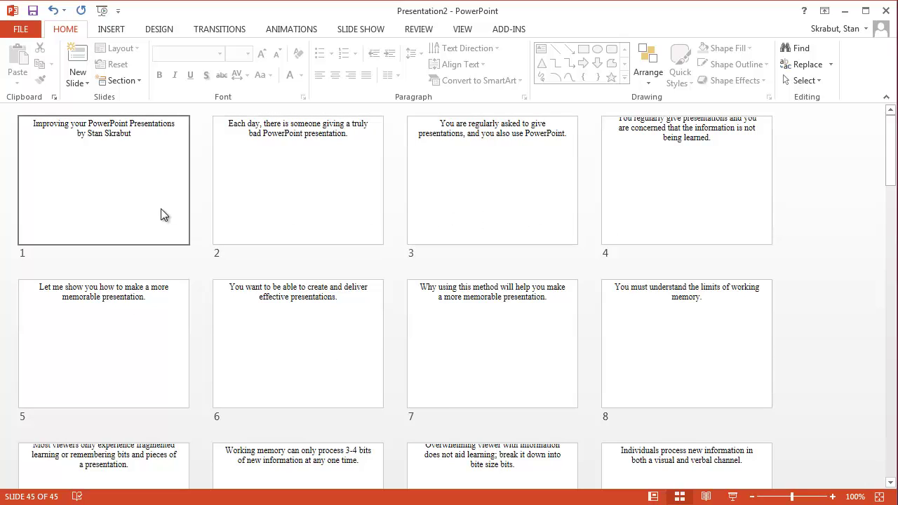
Apply the Beyondbulletpoints Title Only layout to all 45 slides
key("ctrl+a")
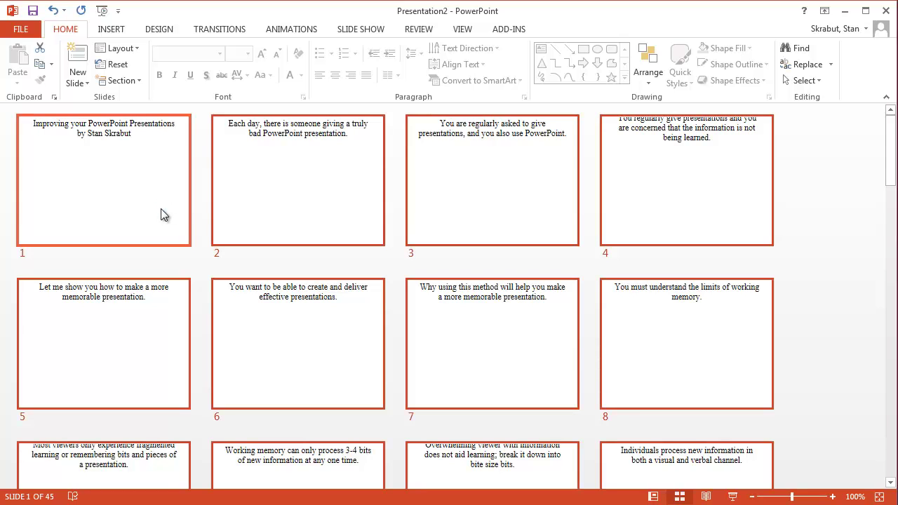
left_click(130, 48)
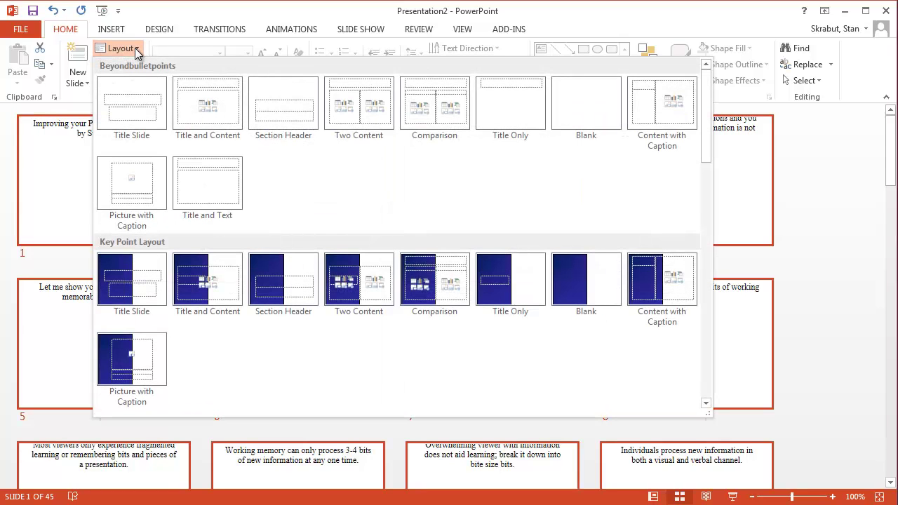
scroll(508, 190, "down", 6)
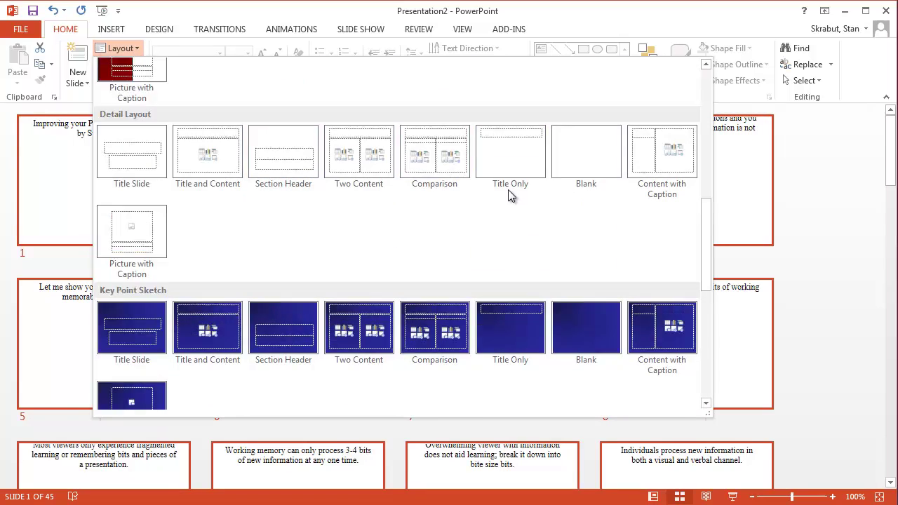
scroll(508, 189, "down", 2)
scroll(507, 190, "up", 3)
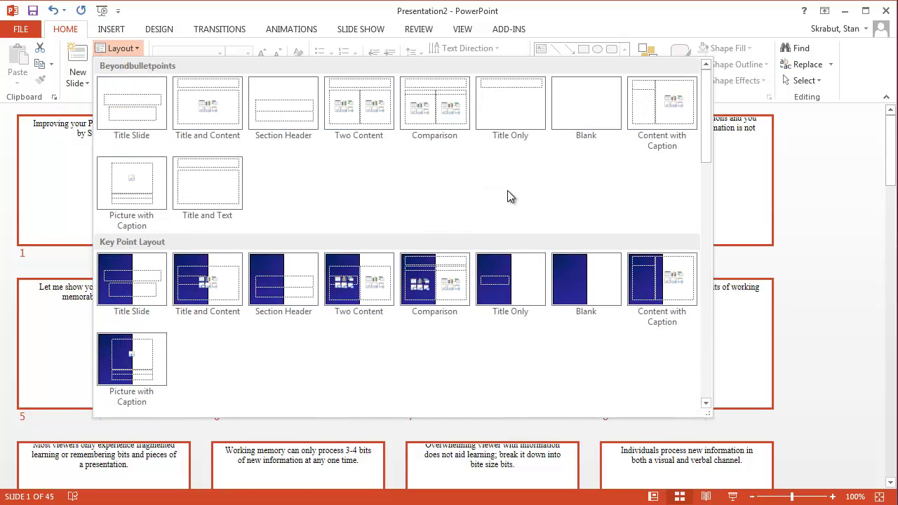
left_click(505, 100)
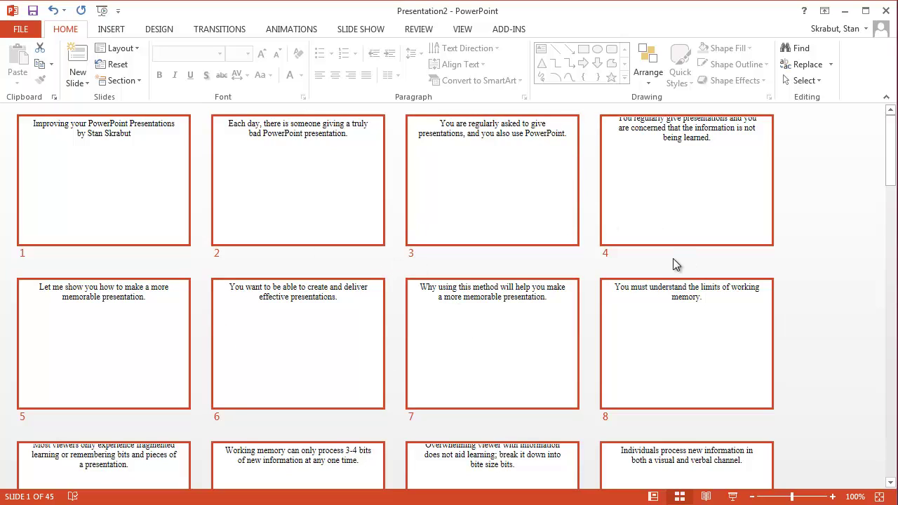
Give slide 7 the blue Key Point Title Only layout and slide 8 Key Point Sketch Title Only
left_click(781, 256)
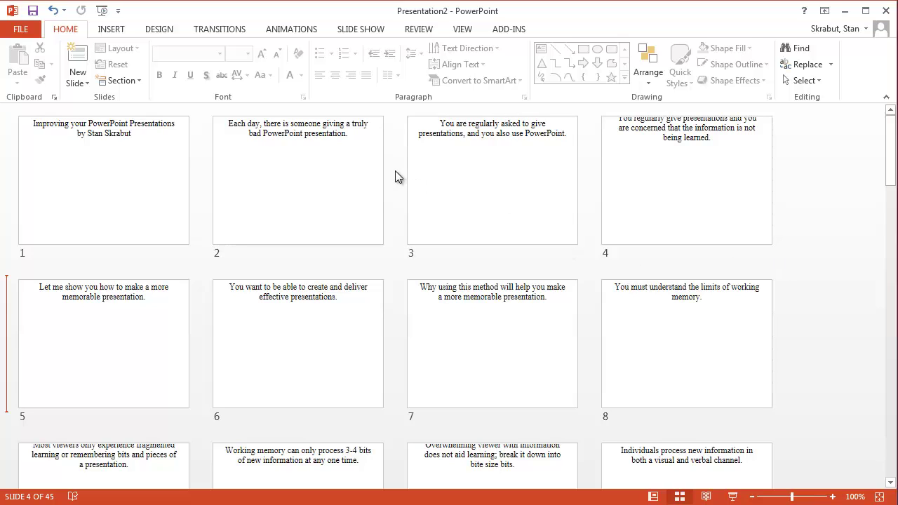
scroll(242, 180, "down", 2)
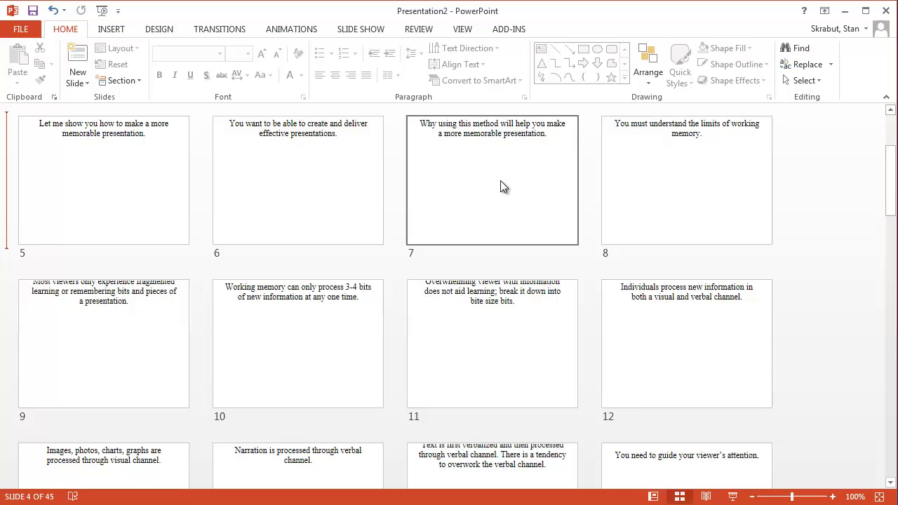
scroll(500, 180, "up", 2)
left_click(476, 347)
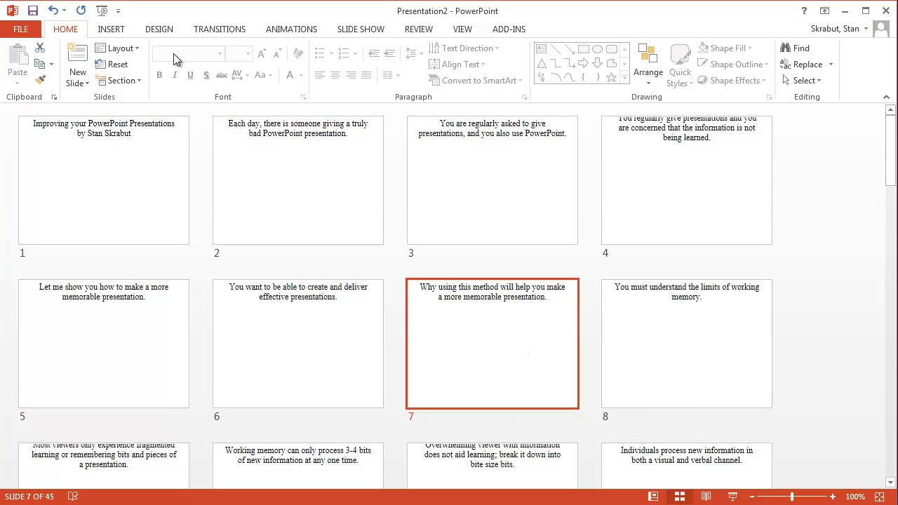
left_click(139, 47)
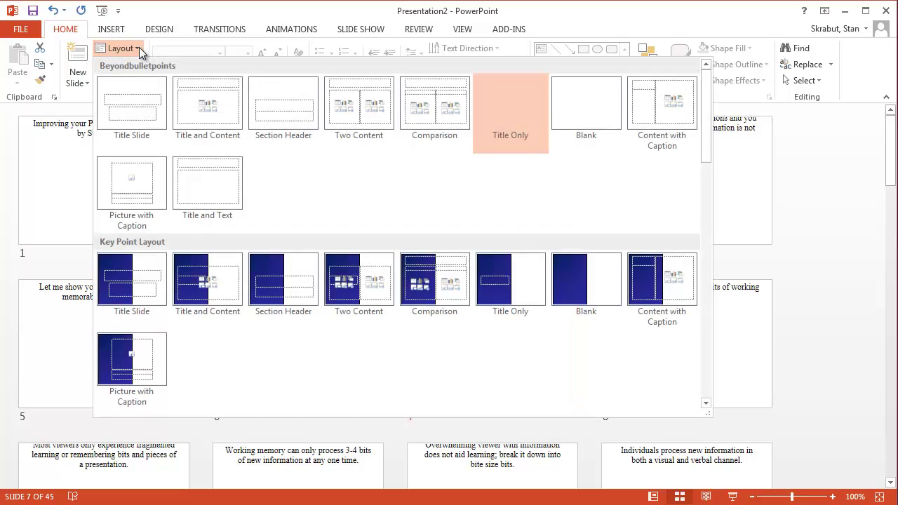
left_click(513, 273)
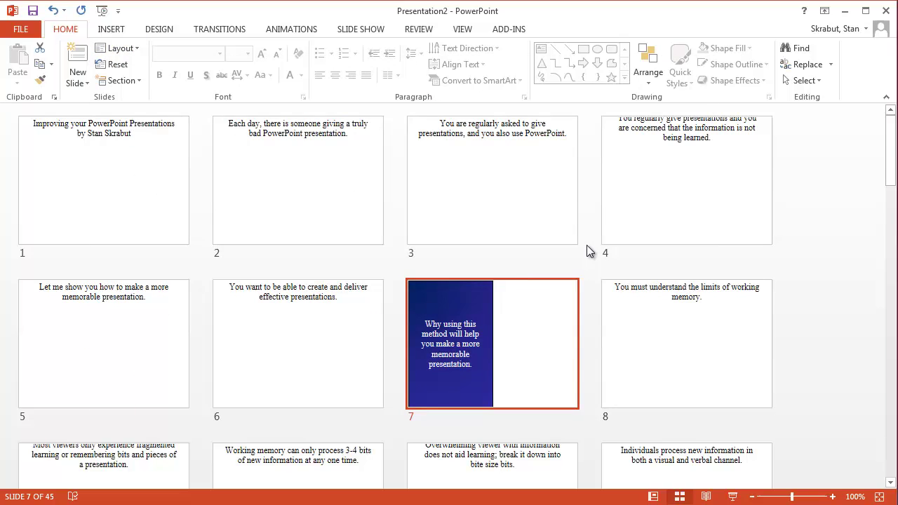
scroll(586, 245, "down", 2)
left_click(693, 193)
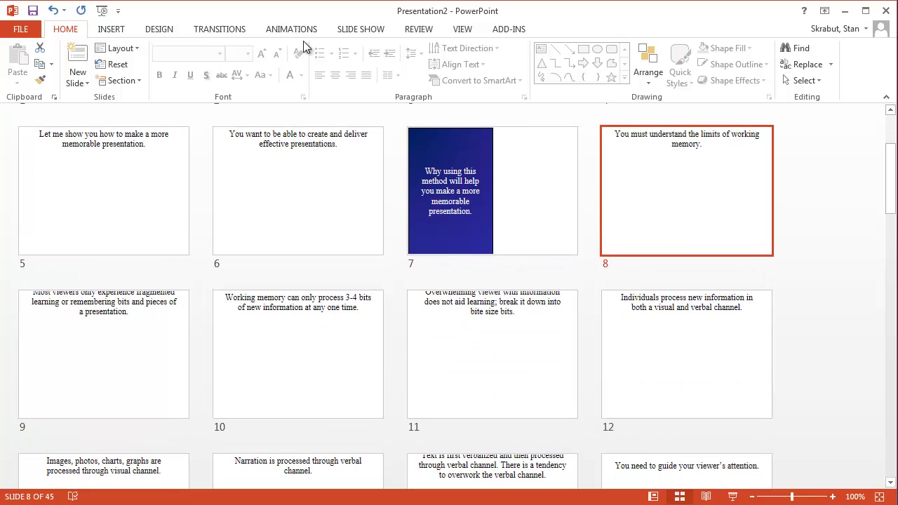
left_click(133, 47)
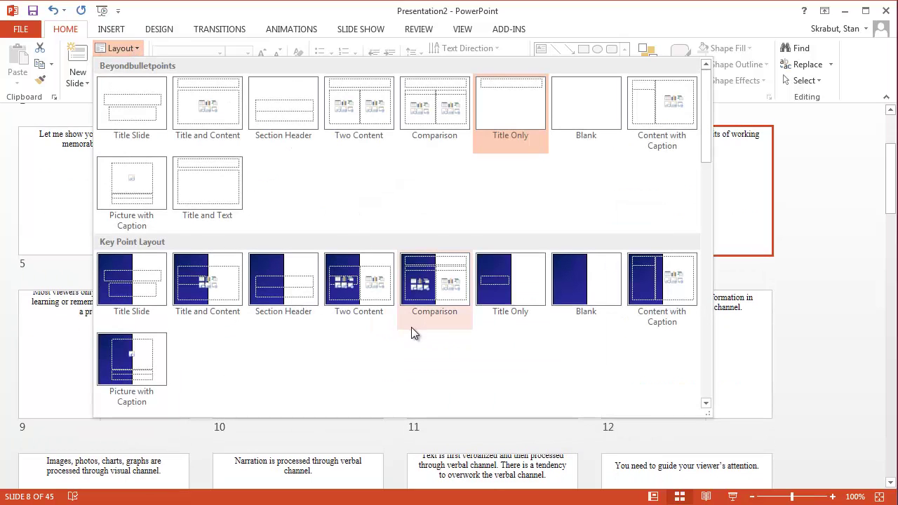
scroll(411, 327, "down", 3)
left_click(518, 320)
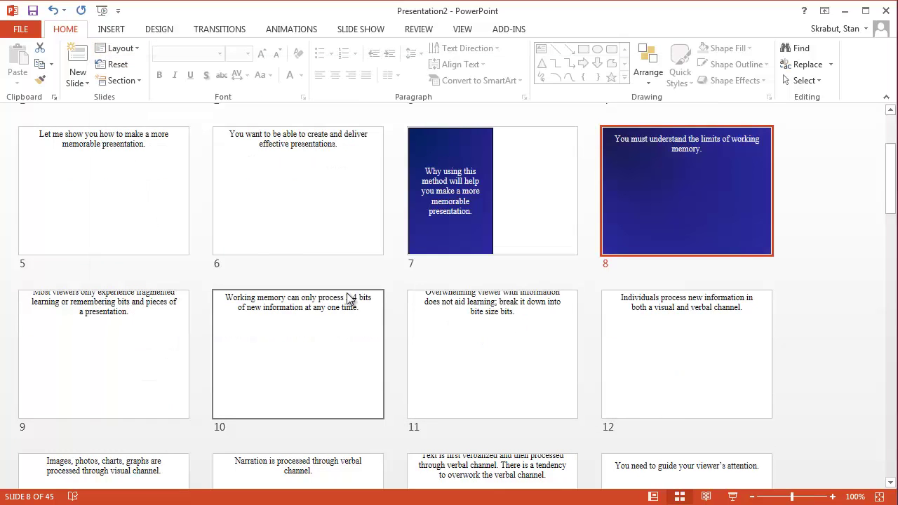
Apply the Key Point Sketch Title Only layout to slides 12 and 16
key("Down")
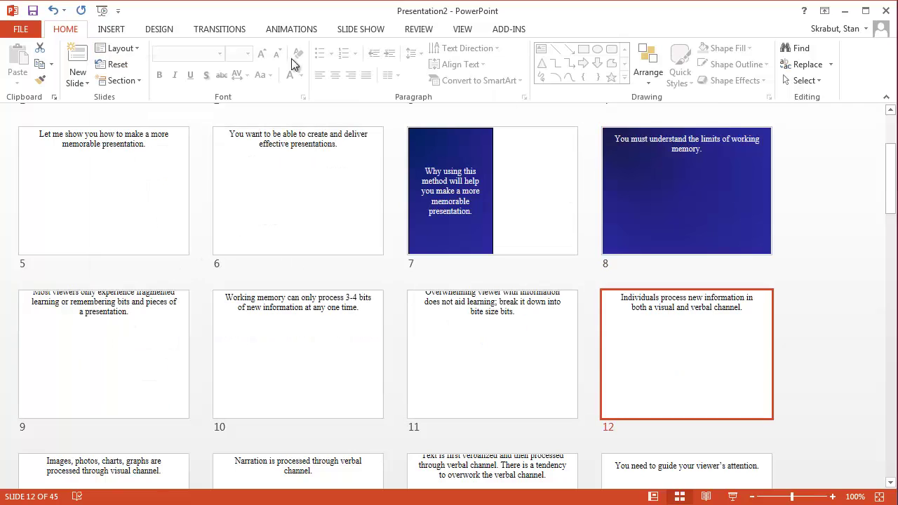
left_click(134, 51)
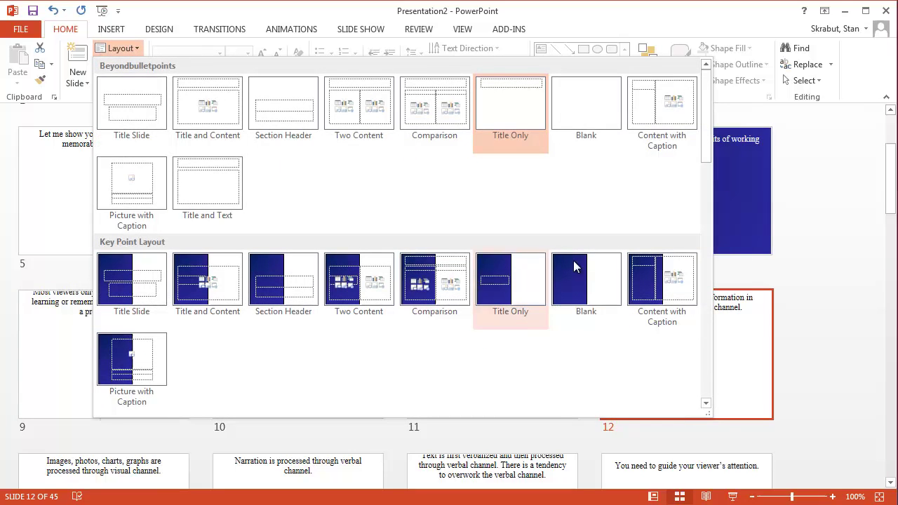
scroll(513, 356, "down", 2)
left_click(512, 355)
scroll(491, 348, "down", 3)
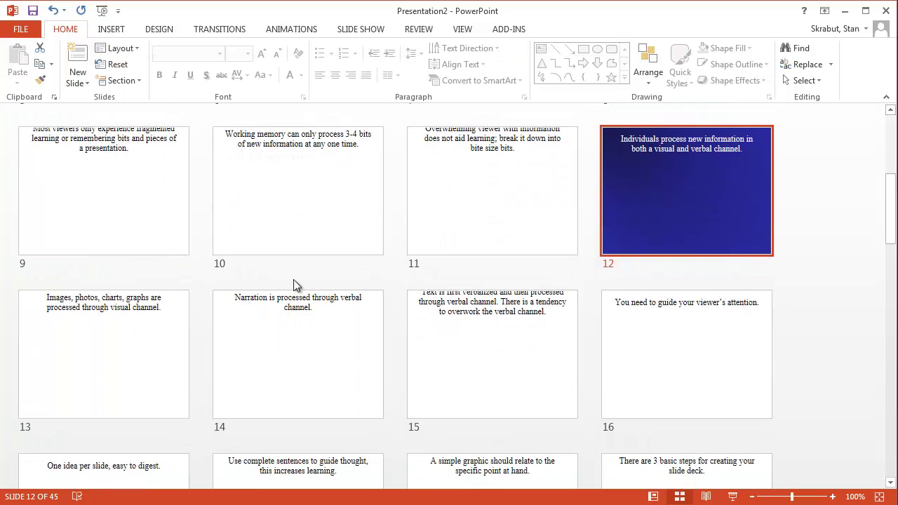
left_click(680, 363)
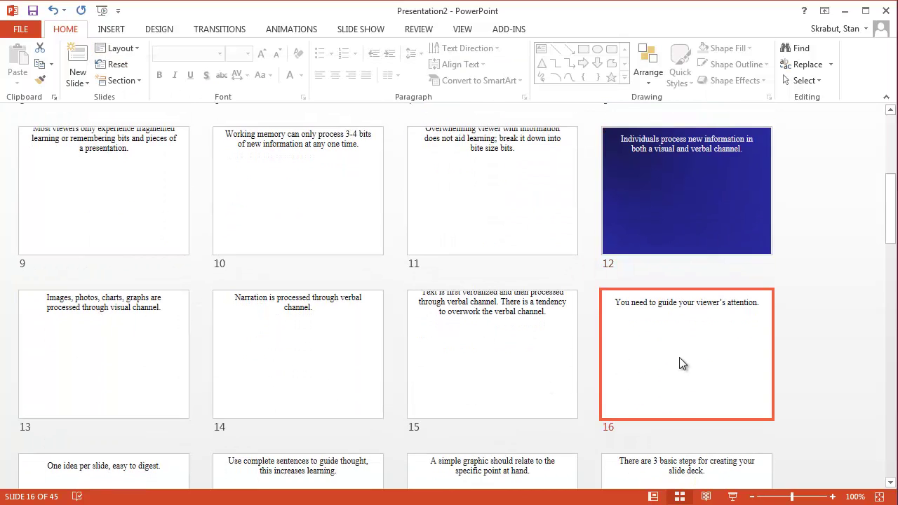
left_click(136, 51)
scroll(484, 316, "down", 3)
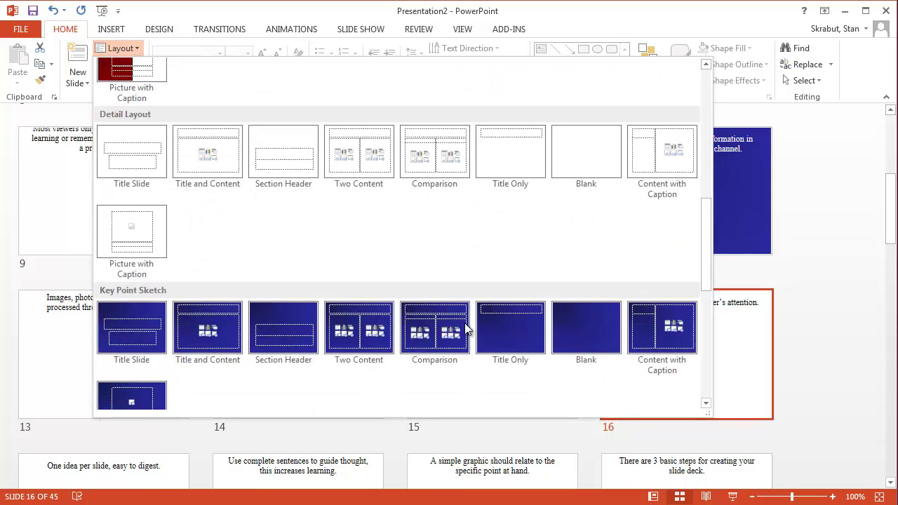
left_click(512, 325)
scroll(514, 322, "down", 4)
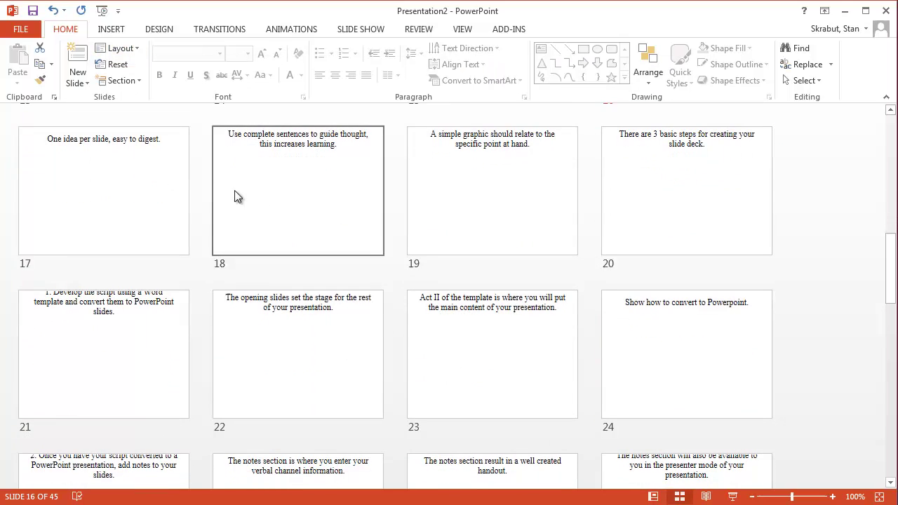
Apply the half-blue Key Point Title Only layout to slide 20
left_click(665, 196)
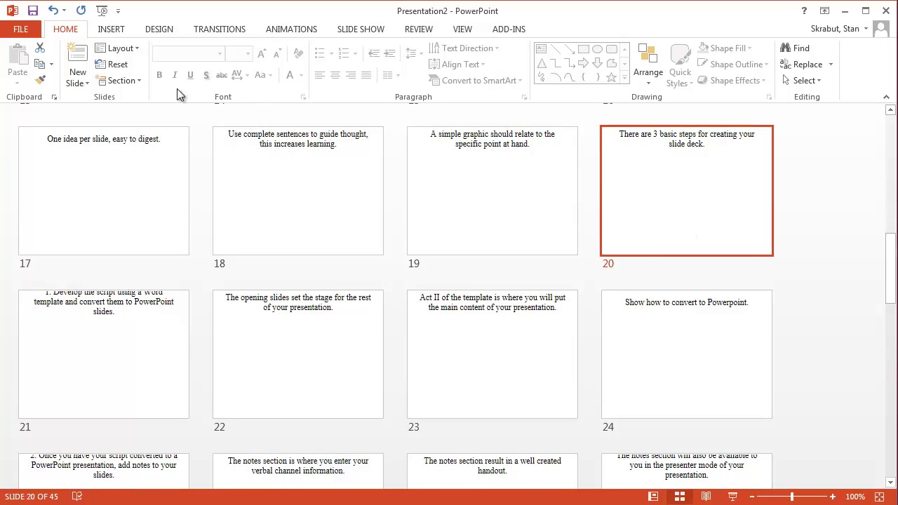
left_click(137, 47)
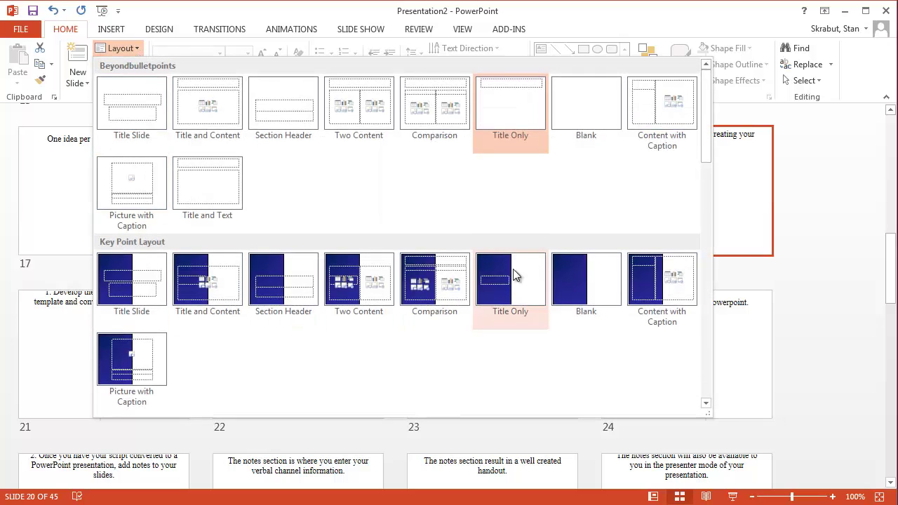
left_click(514, 275)
scroll(505, 294, "up", 8)
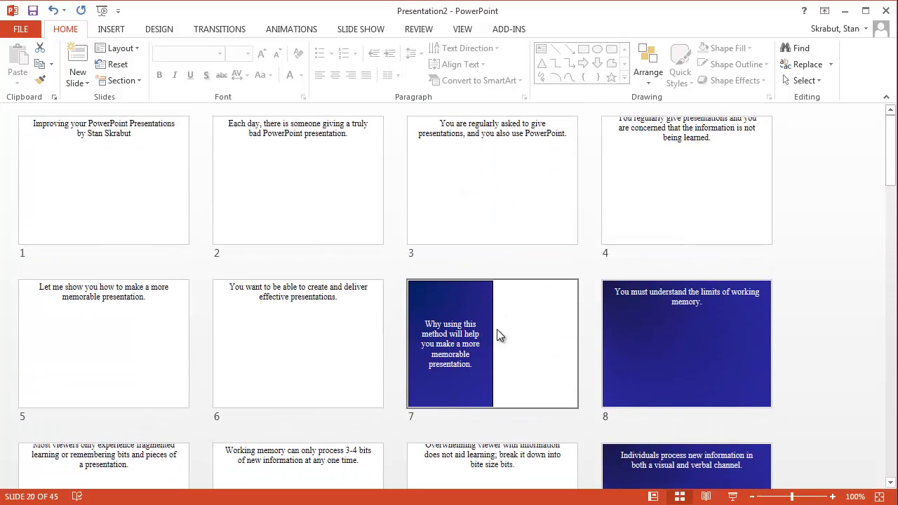
scroll(497, 329, "down", 8)
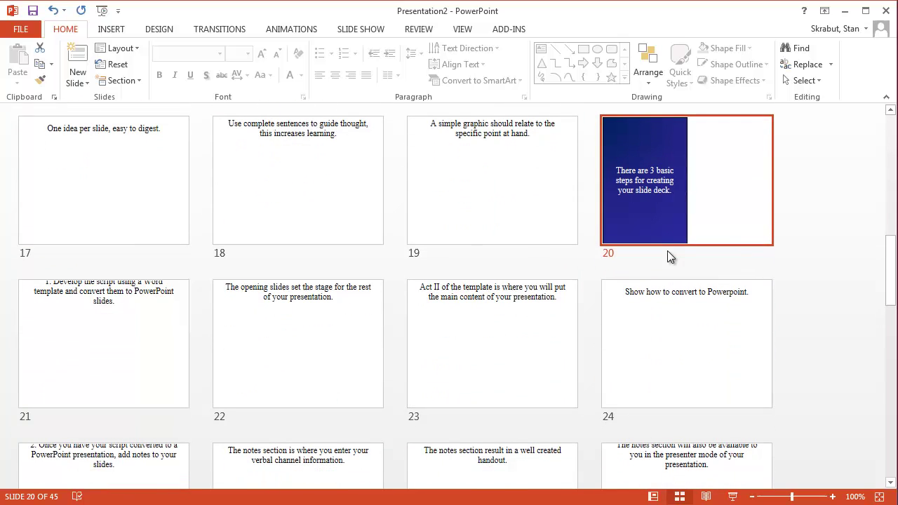
Give slides 21 and 25 the all-blue Key Point Sketch Title Only layout
left_click(168, 303)
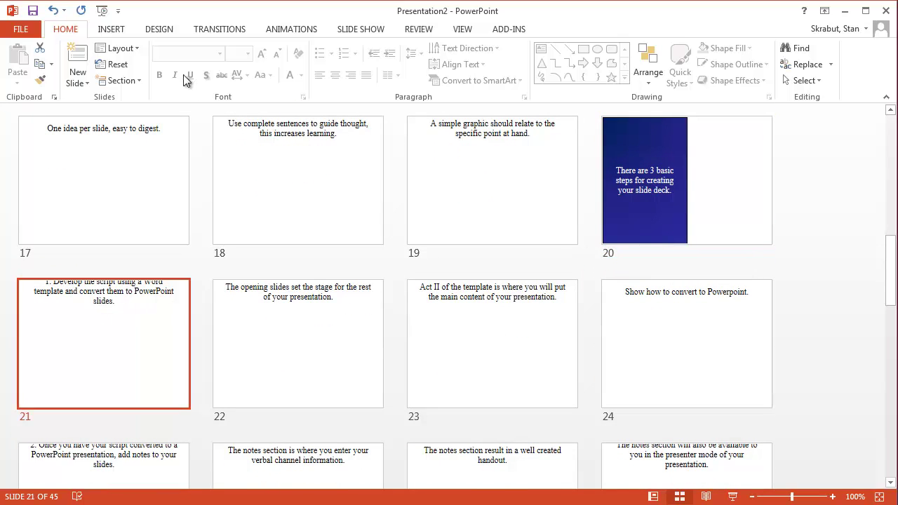
left_click(138, 48)
scroll(465, 296, "down", 3)
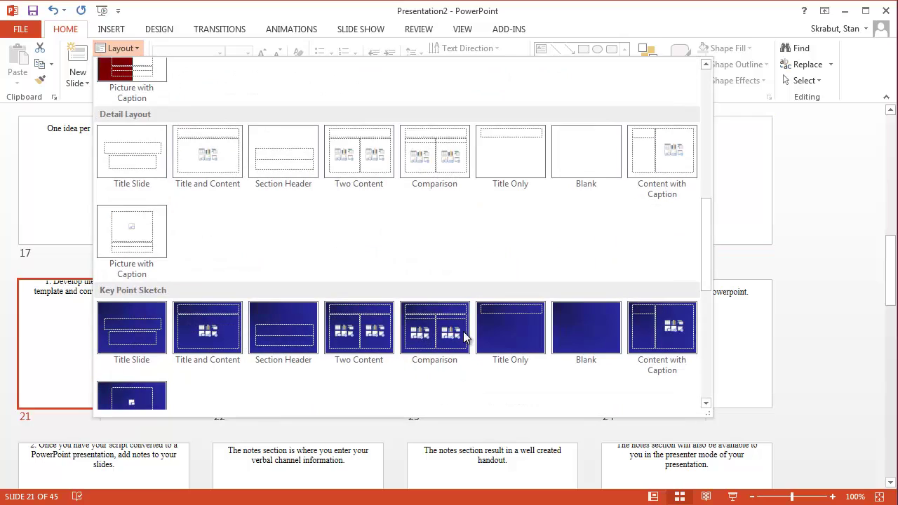
left_click(517, 328)
scroll(429, 349, "down", 1)
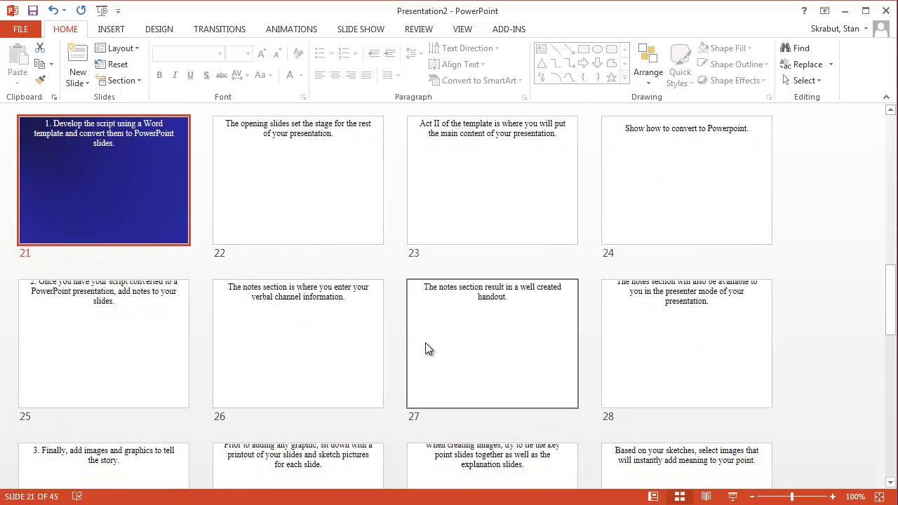
left_click(132, 310)
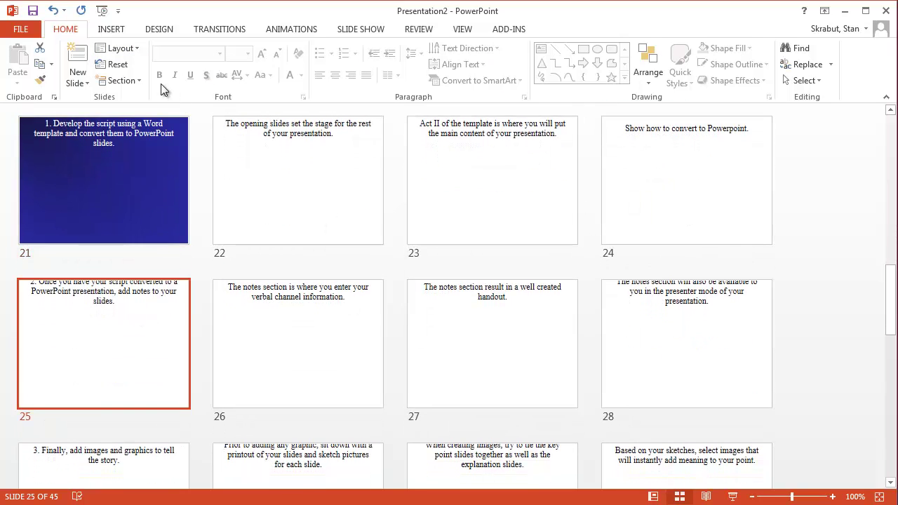
left_click(136, 49)
scroll(480, 344, "down", 5)
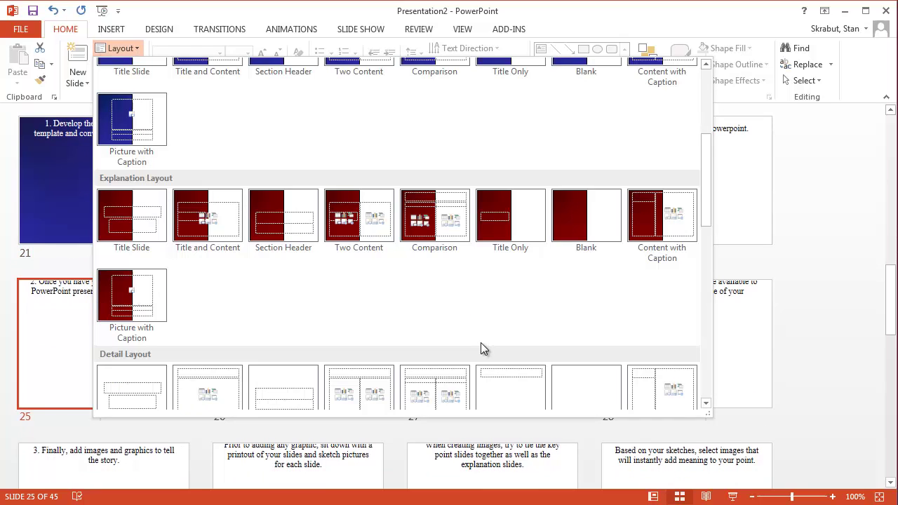
left_click(509, 334)
scroll(272, 326, "down", 1)
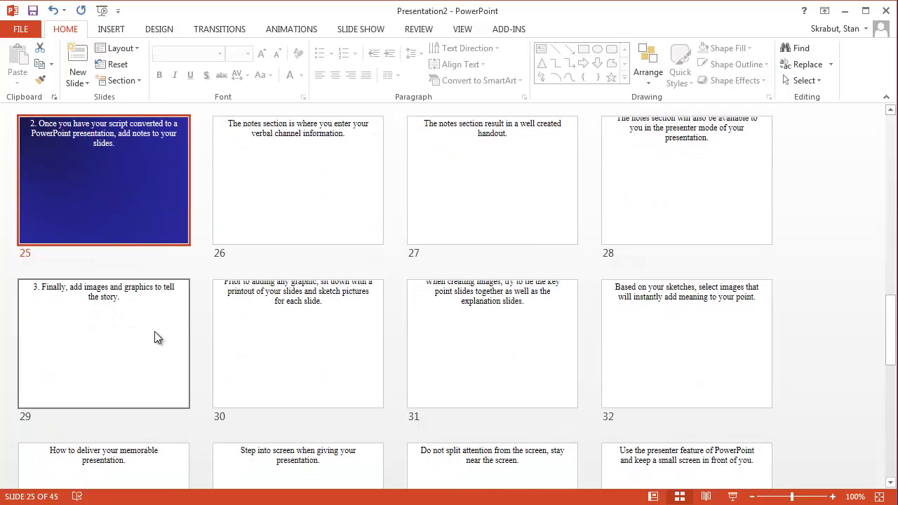
Apply the Key Point Sketch Title Only layout to slide 29 as well
left_click(155, 332)
left_click(131, 47)
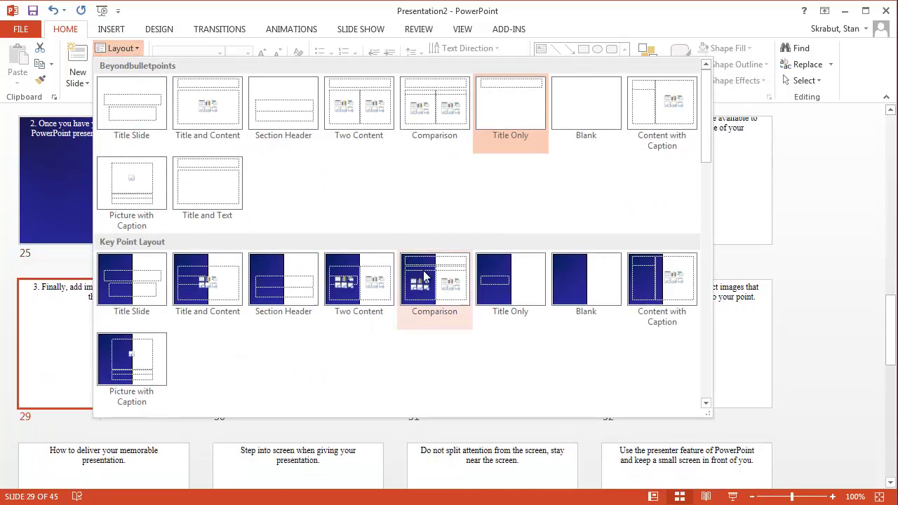
scroll(430, 323, "down", 5)
left_click(510, 320)
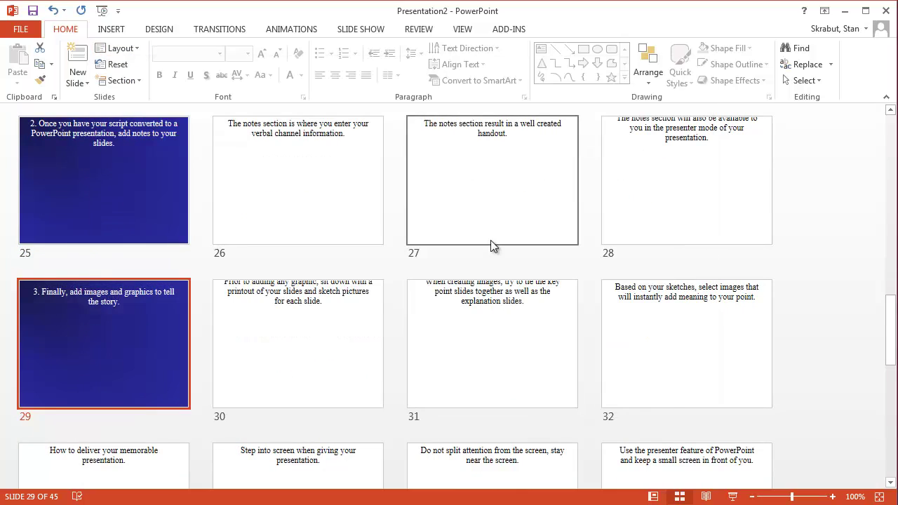
scroll(490, 240, "up", 2)
scroll(489, 239, "up", 5)
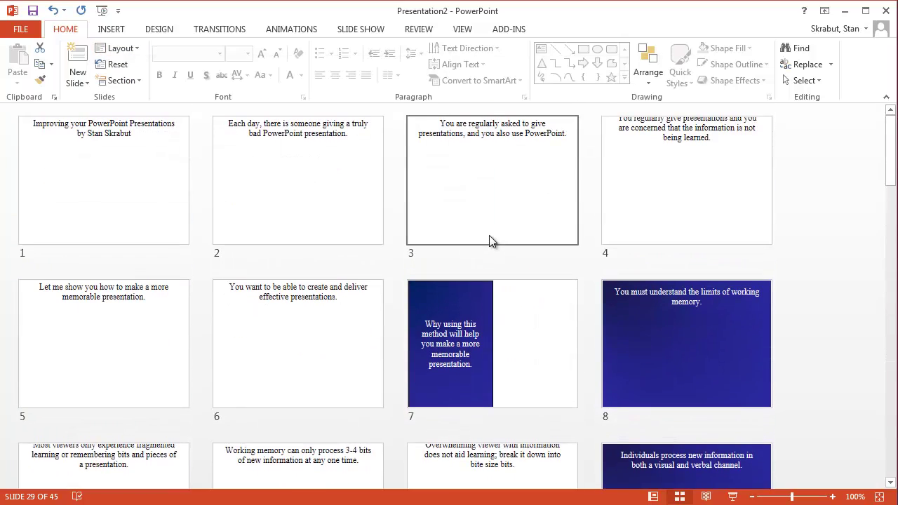
scroll(491, 254, "down", 3)
scroll(491, 253, "up", 3)
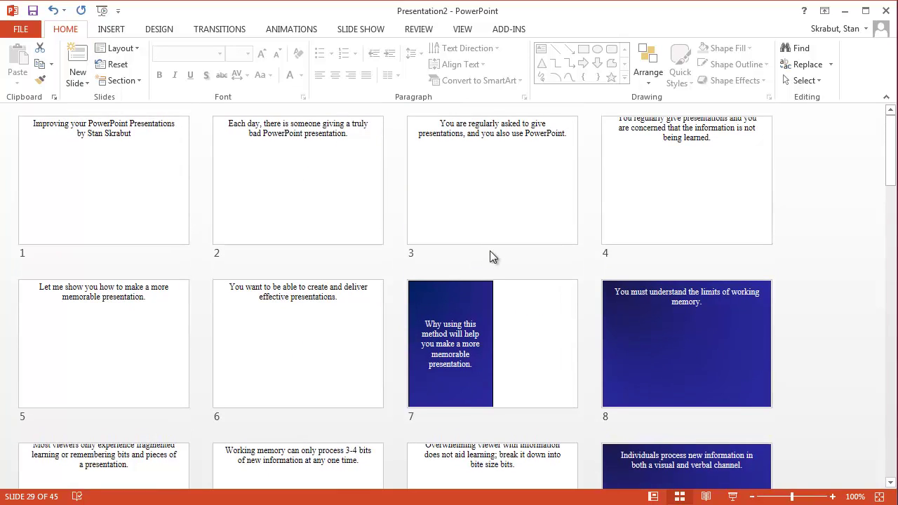
scroll(654, 256, "down", 3)
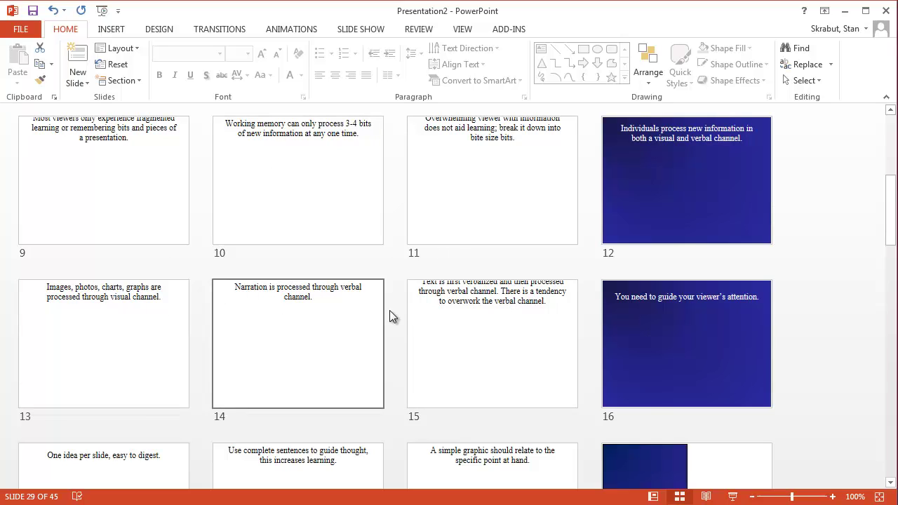
scroll(391, 285, "down", 10)
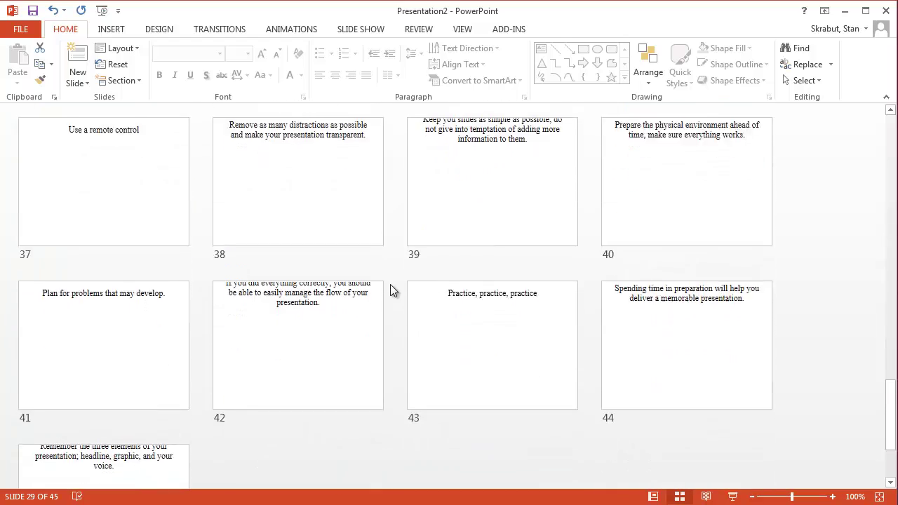
scroll(390, 284, "up", 4)
scroll(390, 284, "up", 6)
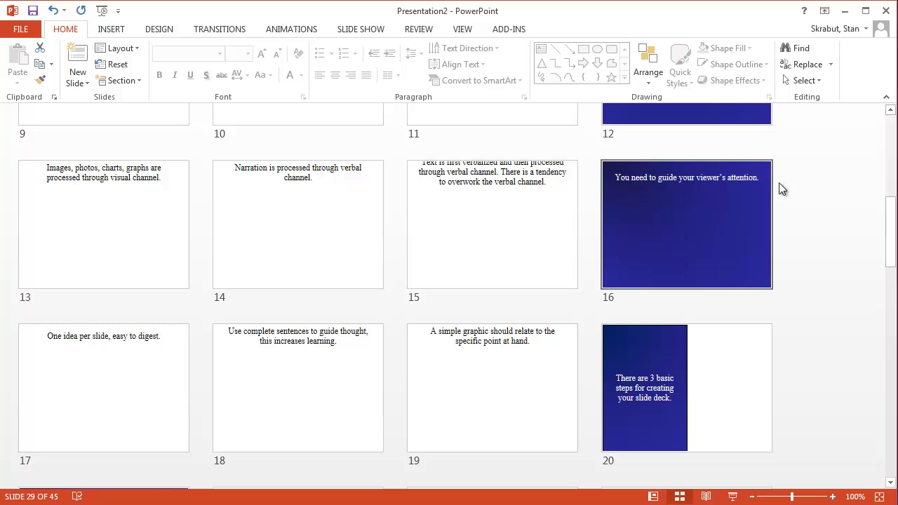
scroll(589, 233, "up", 3)
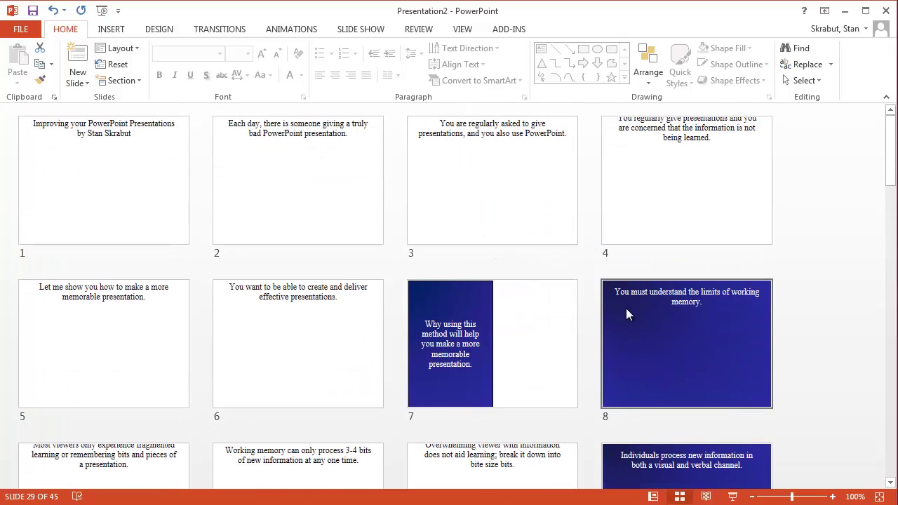